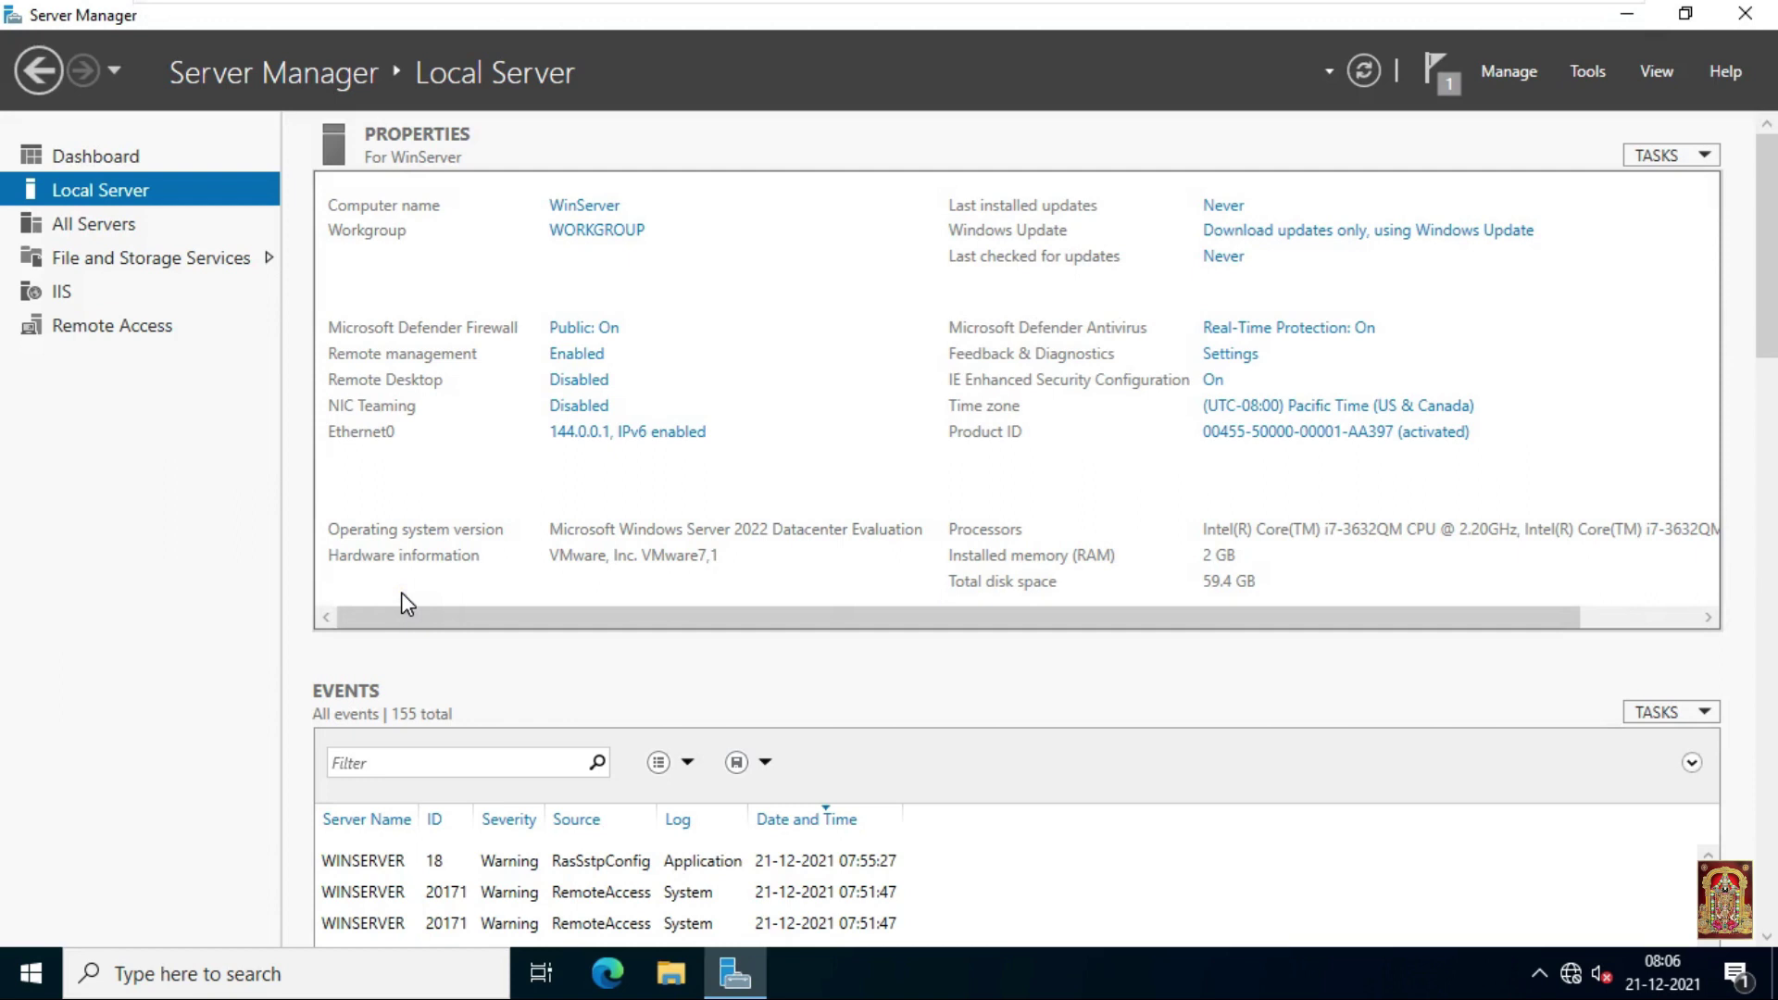
# Step: Open Server Manager's Tools menu from the Local Server page
pyautogui.click(453, 489)
# Step: Launch Routing and Remote Access and expand WINSERVER (local) in a widened tree pane
pyautogui.click(1585, 74)
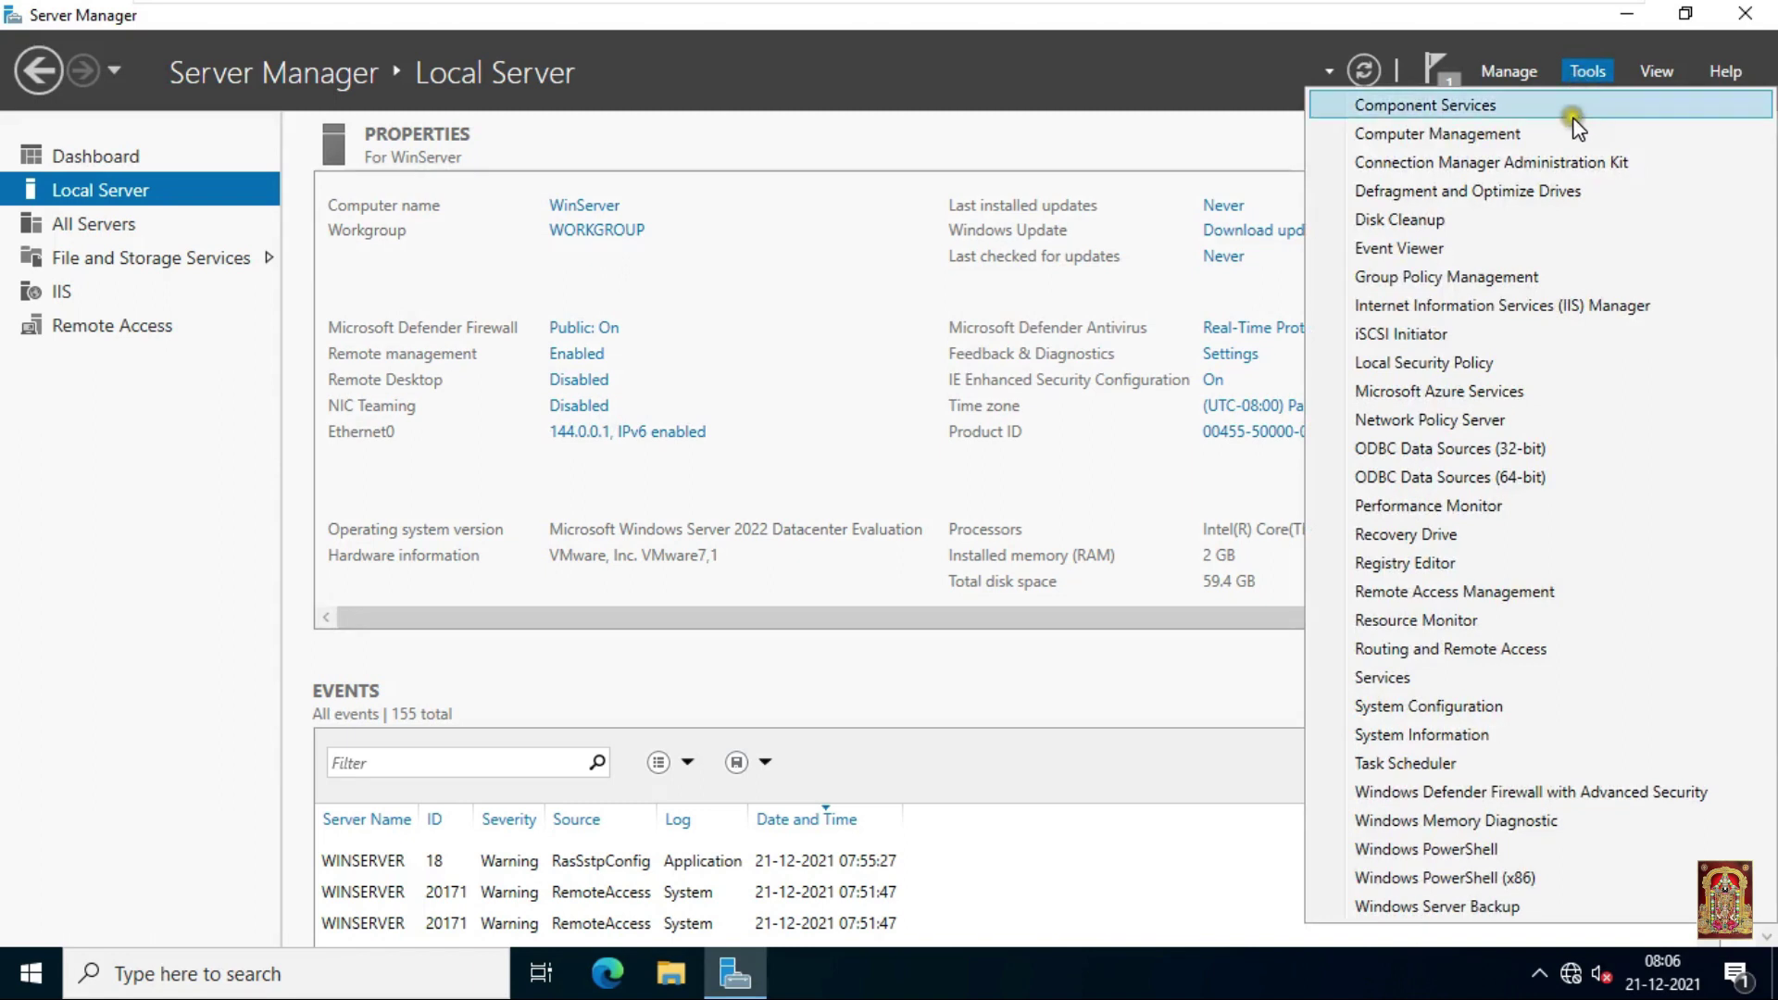
pyautogui.click(1485, 652)
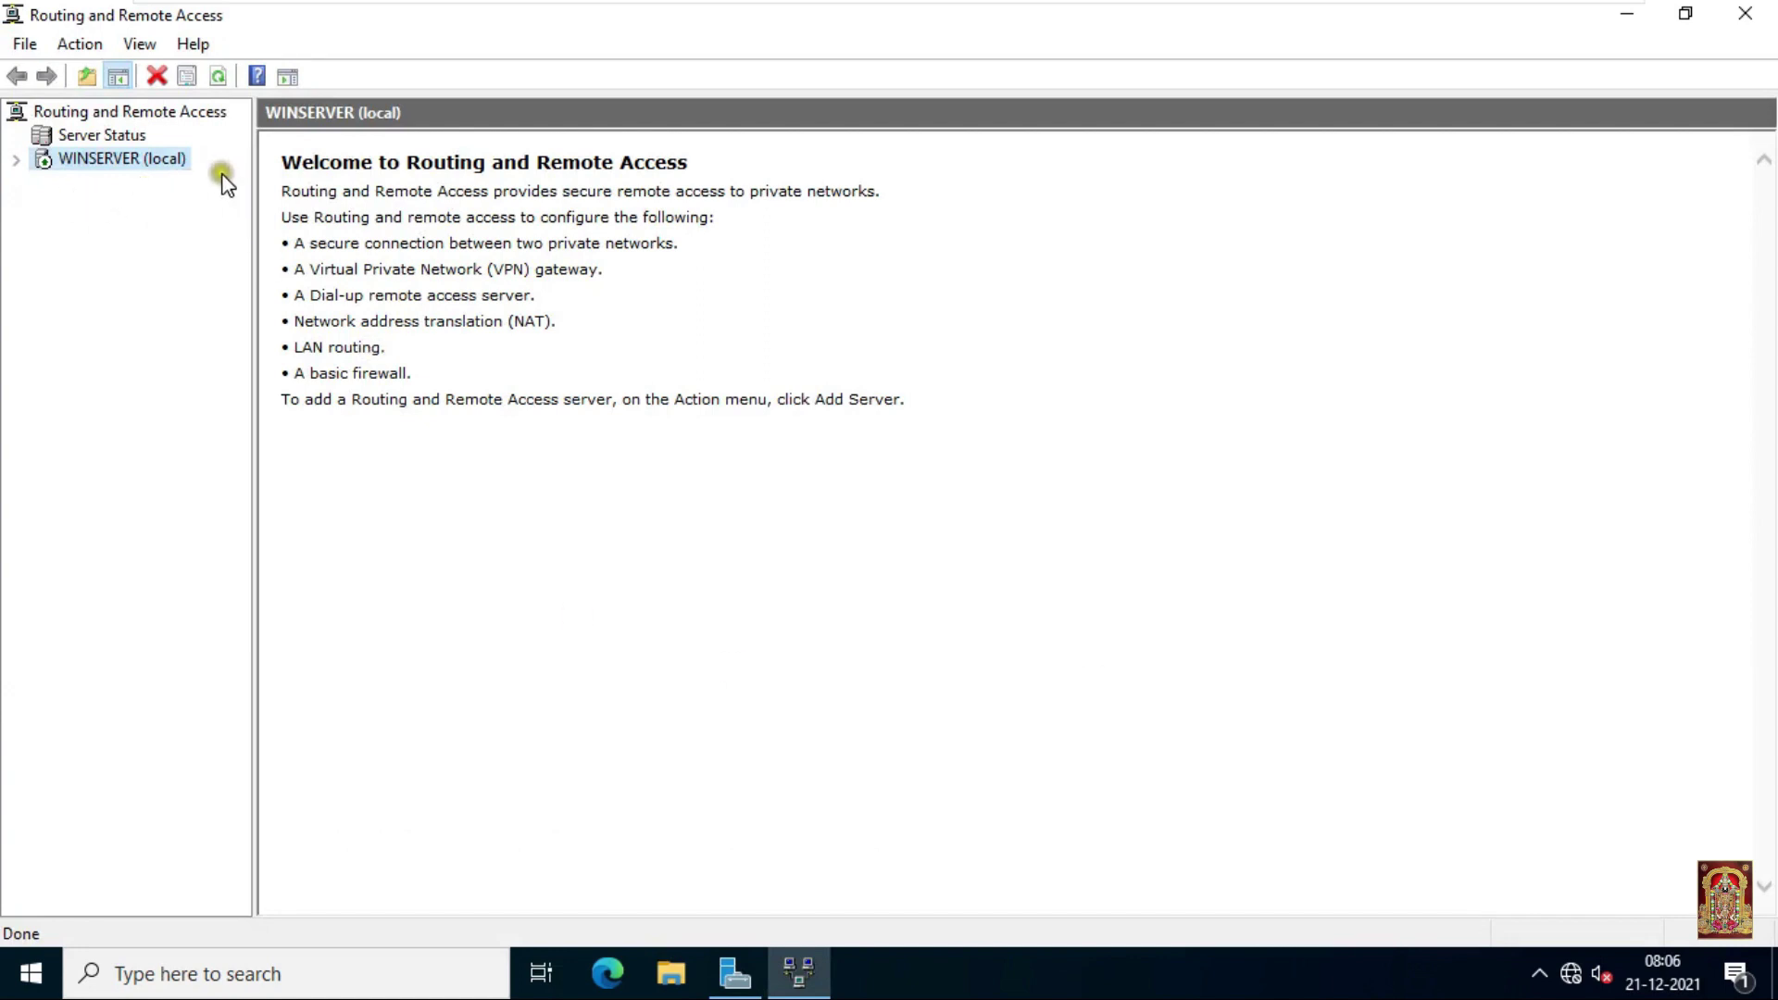
pyautogui.doubleClick(38, 163)
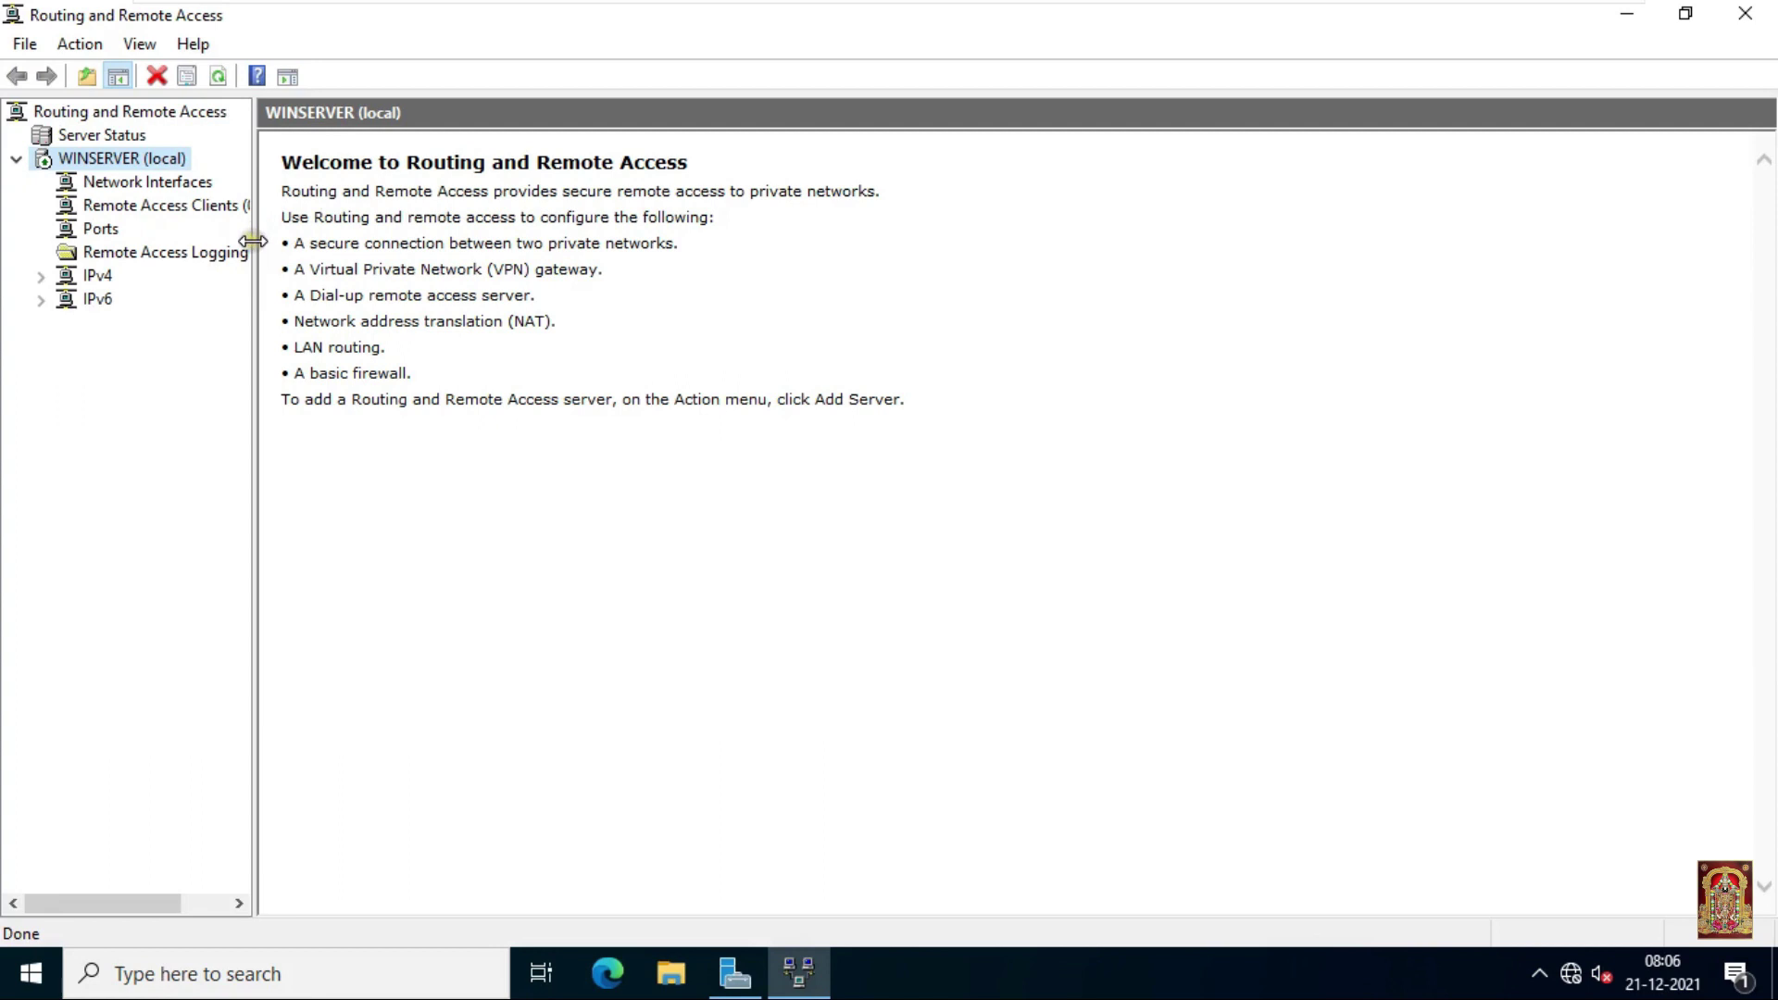
pyautogui.moveTo(259, 231); pyautogui.dragTo(392, 237)
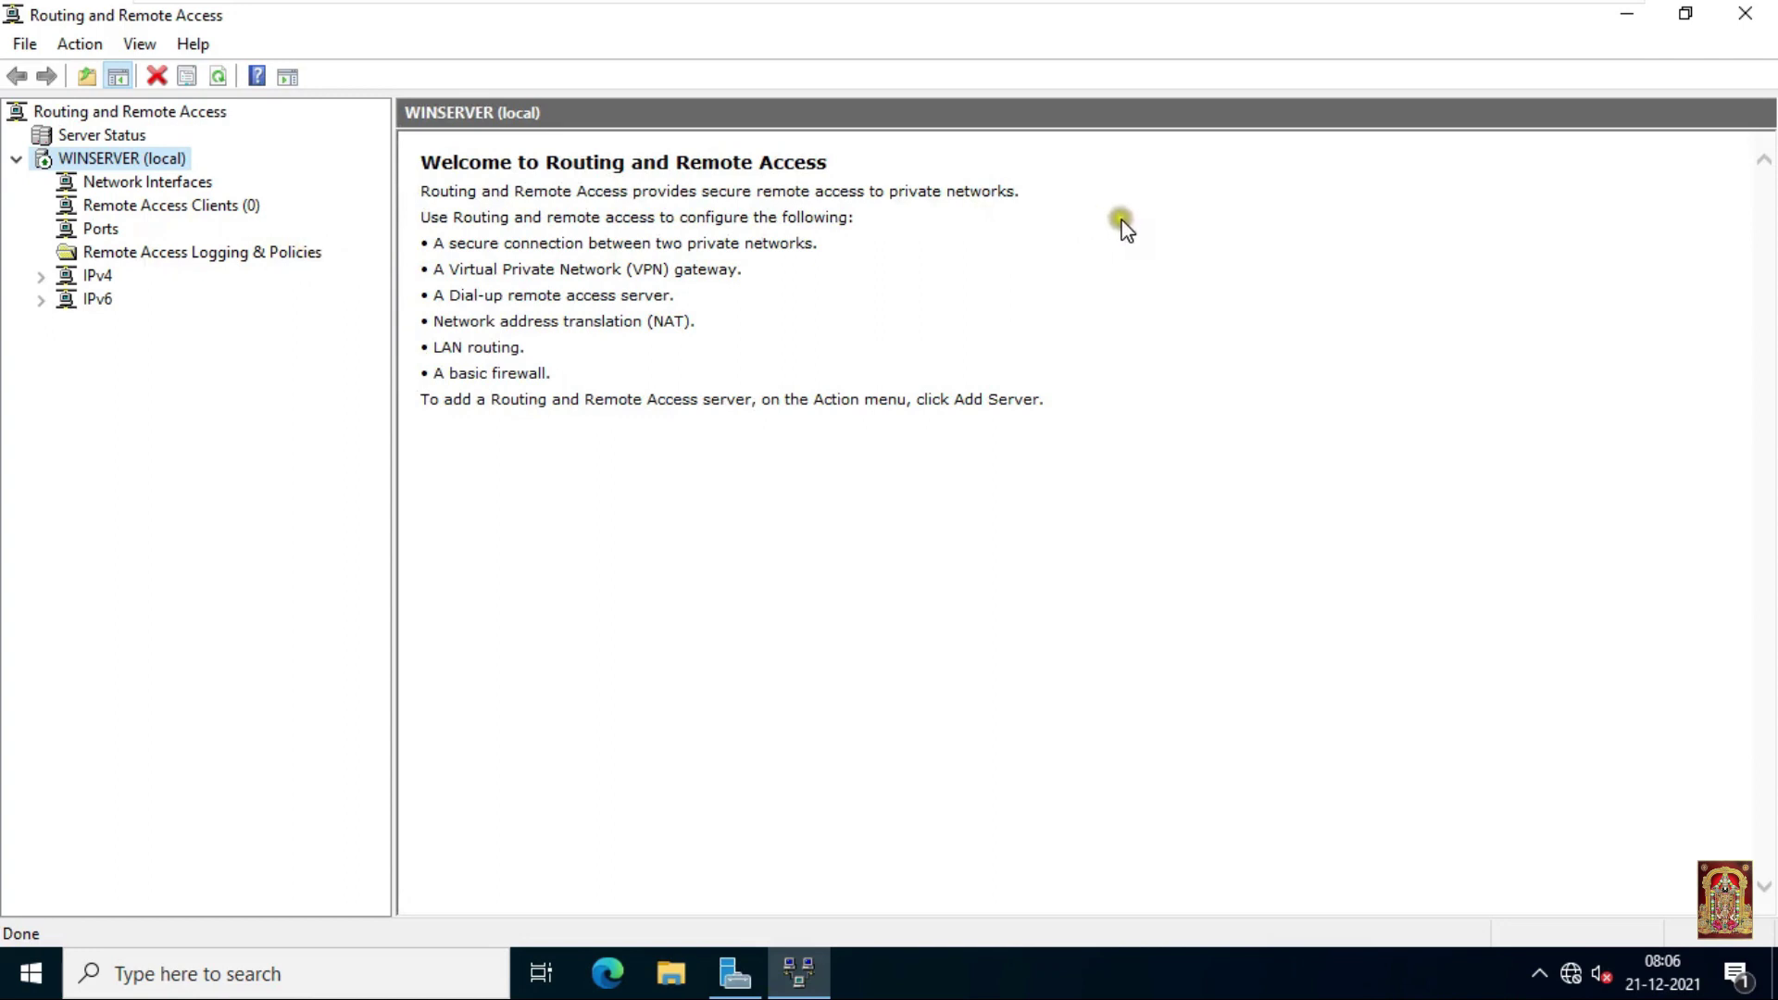
# Step: Close RRAS, launch Computer Management and show the Users list under Local Users and Groups
pyautogui.click(1744, 15)
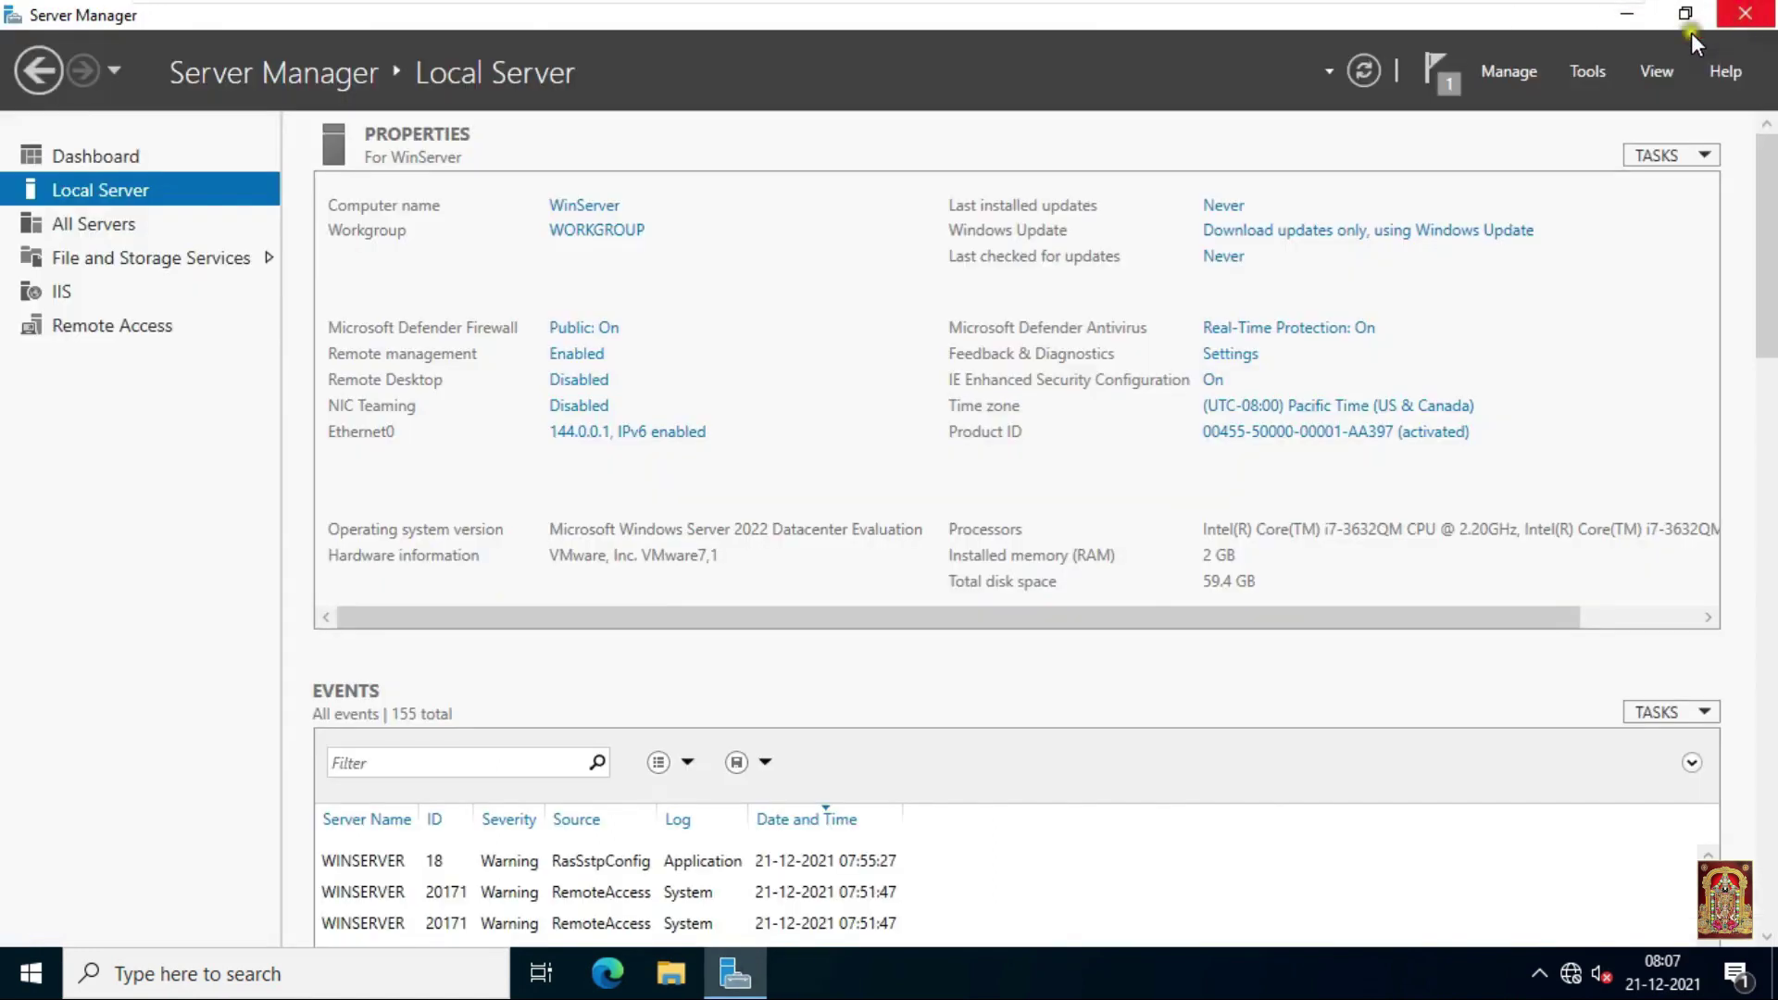
pyautogui.click(1590, 74)
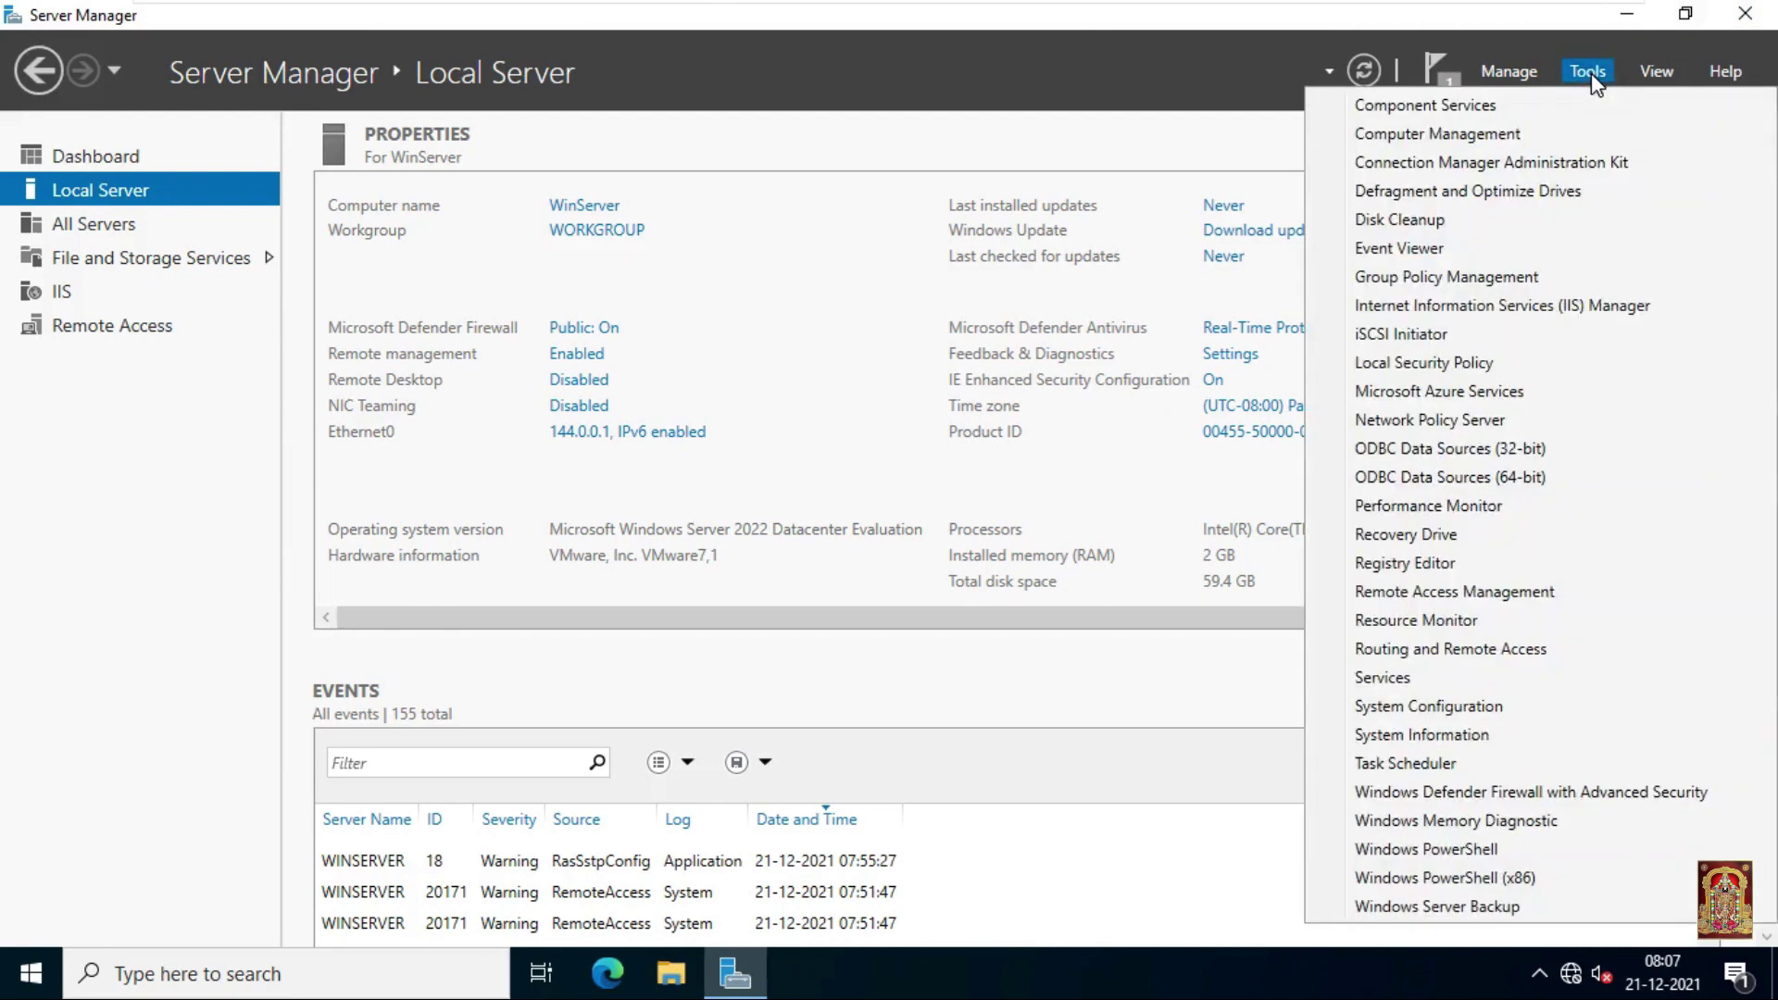
pyautogui.click(1433, 136)
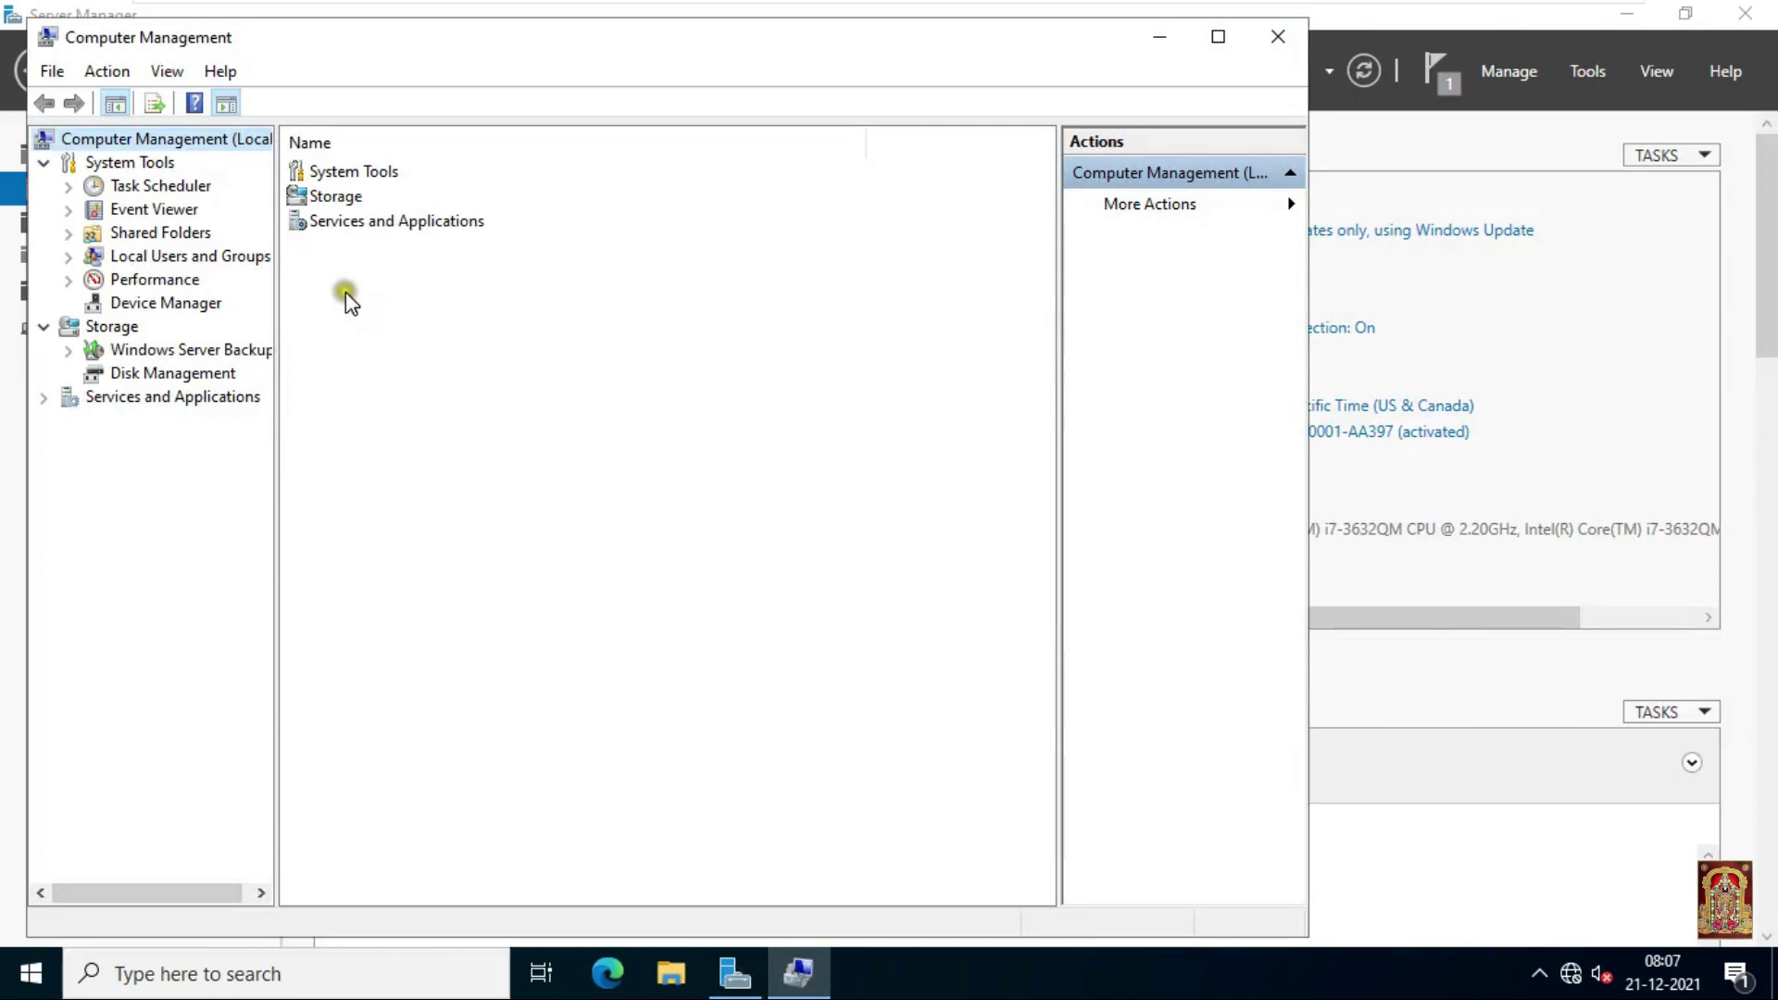
pyautogui.click(230, 259)
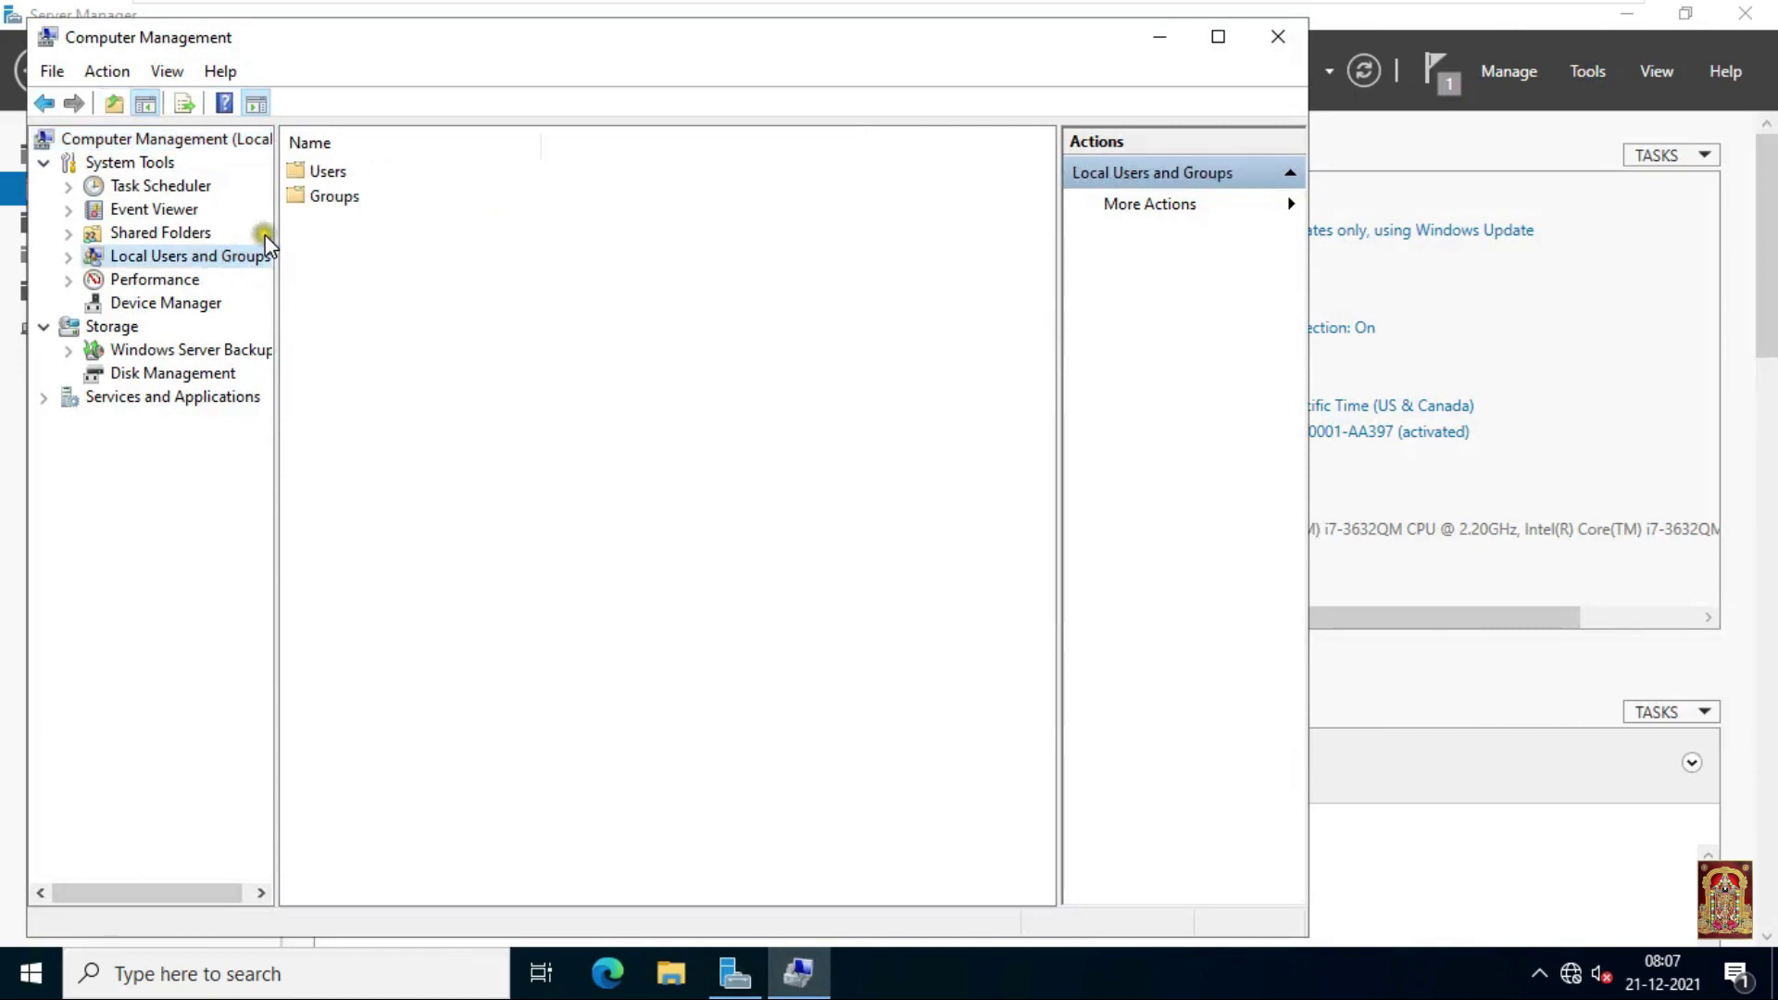
pyautogui.doubleClick(326, 171)
pyautogui.rightClick(368, 330)
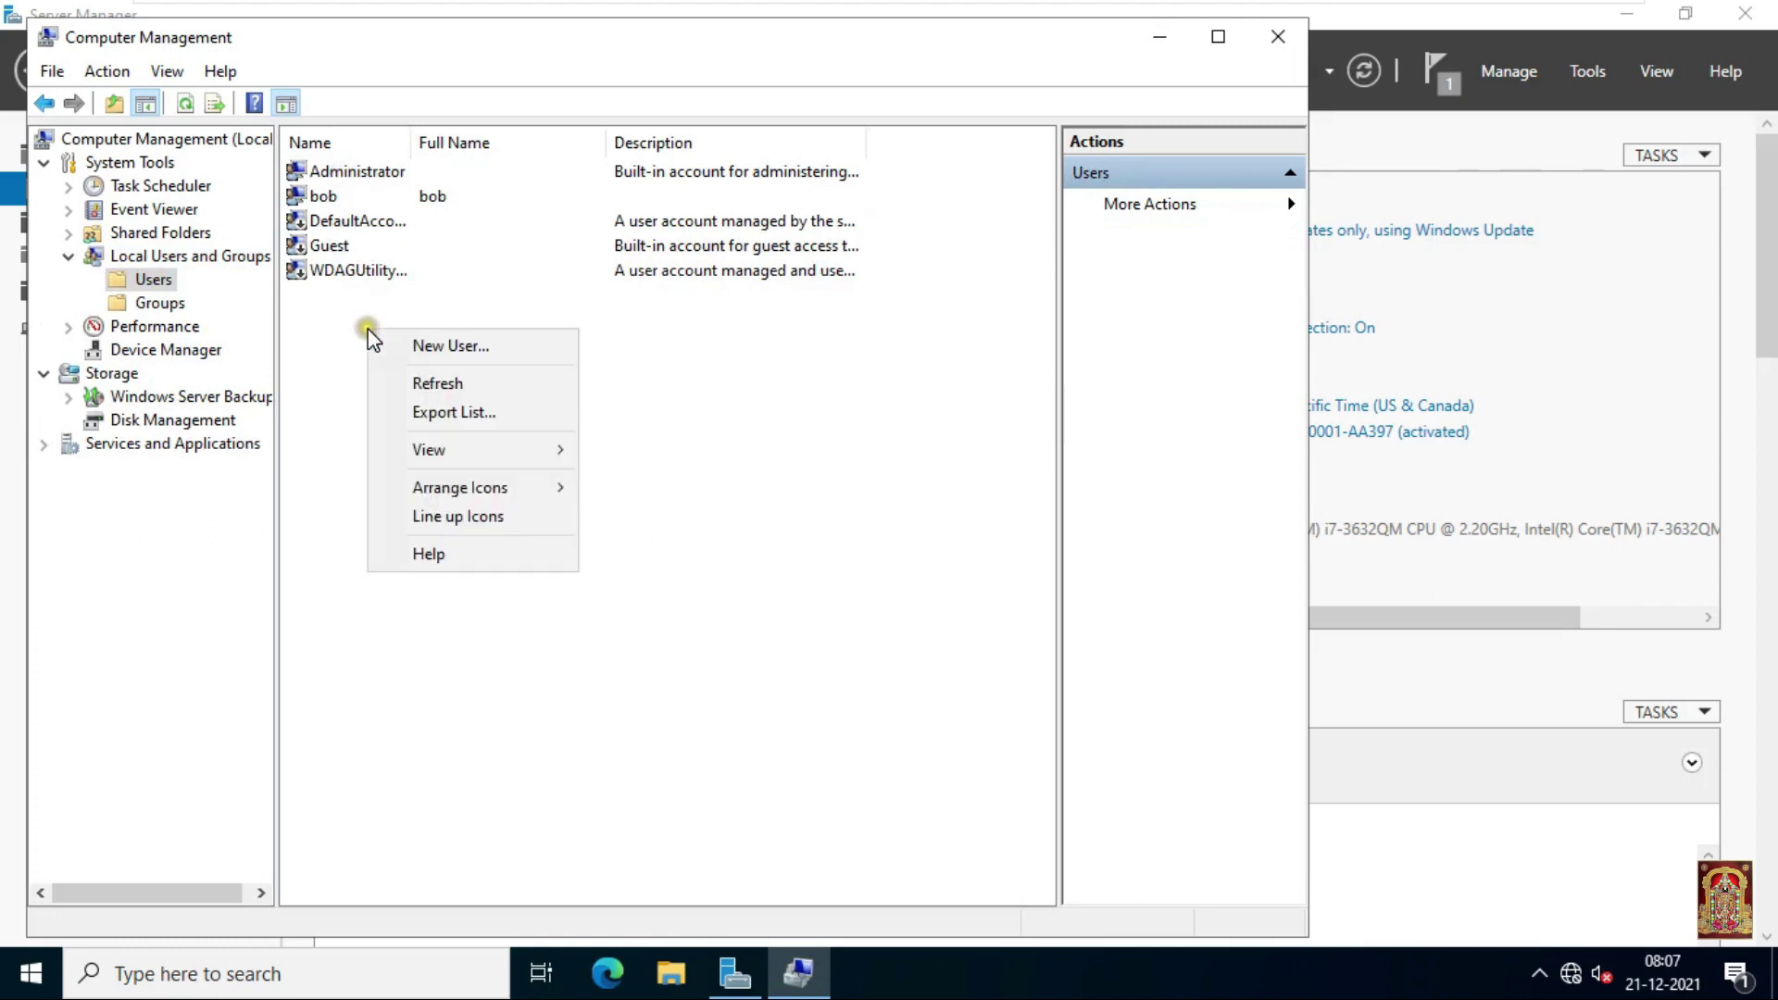
pyautogui.click(408, 339)
pyautogui.click(621, 304)
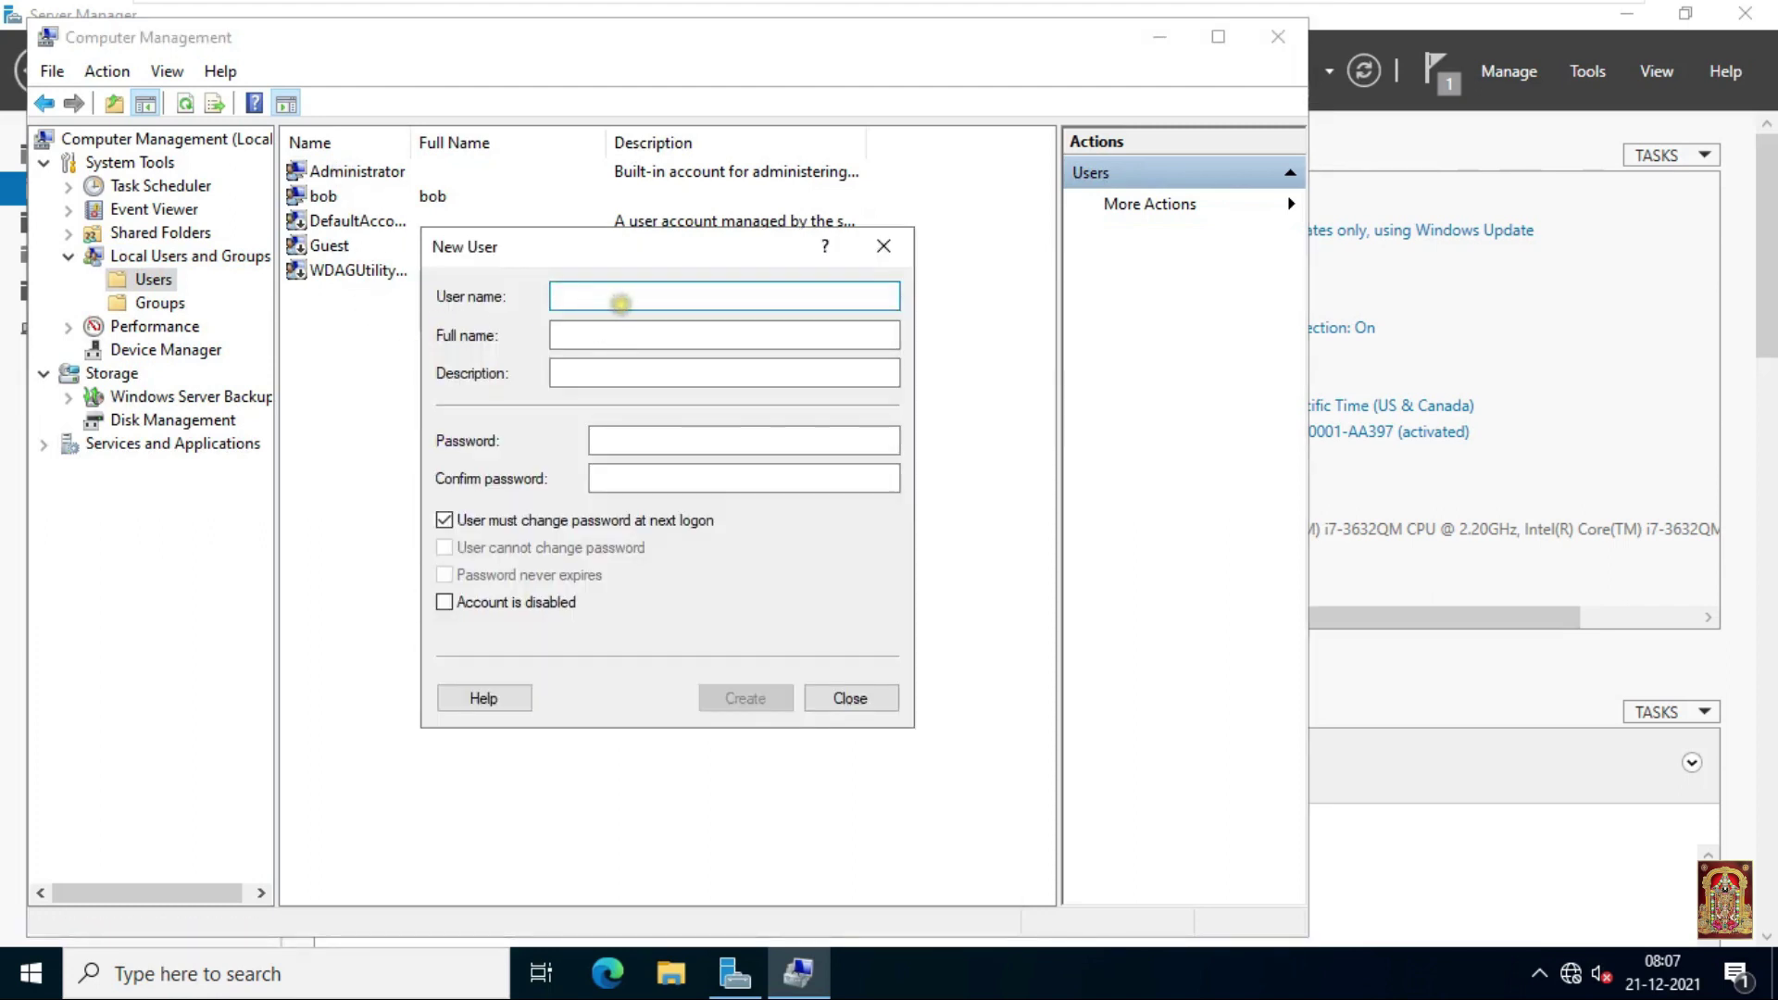
pyautogui.write('vp')
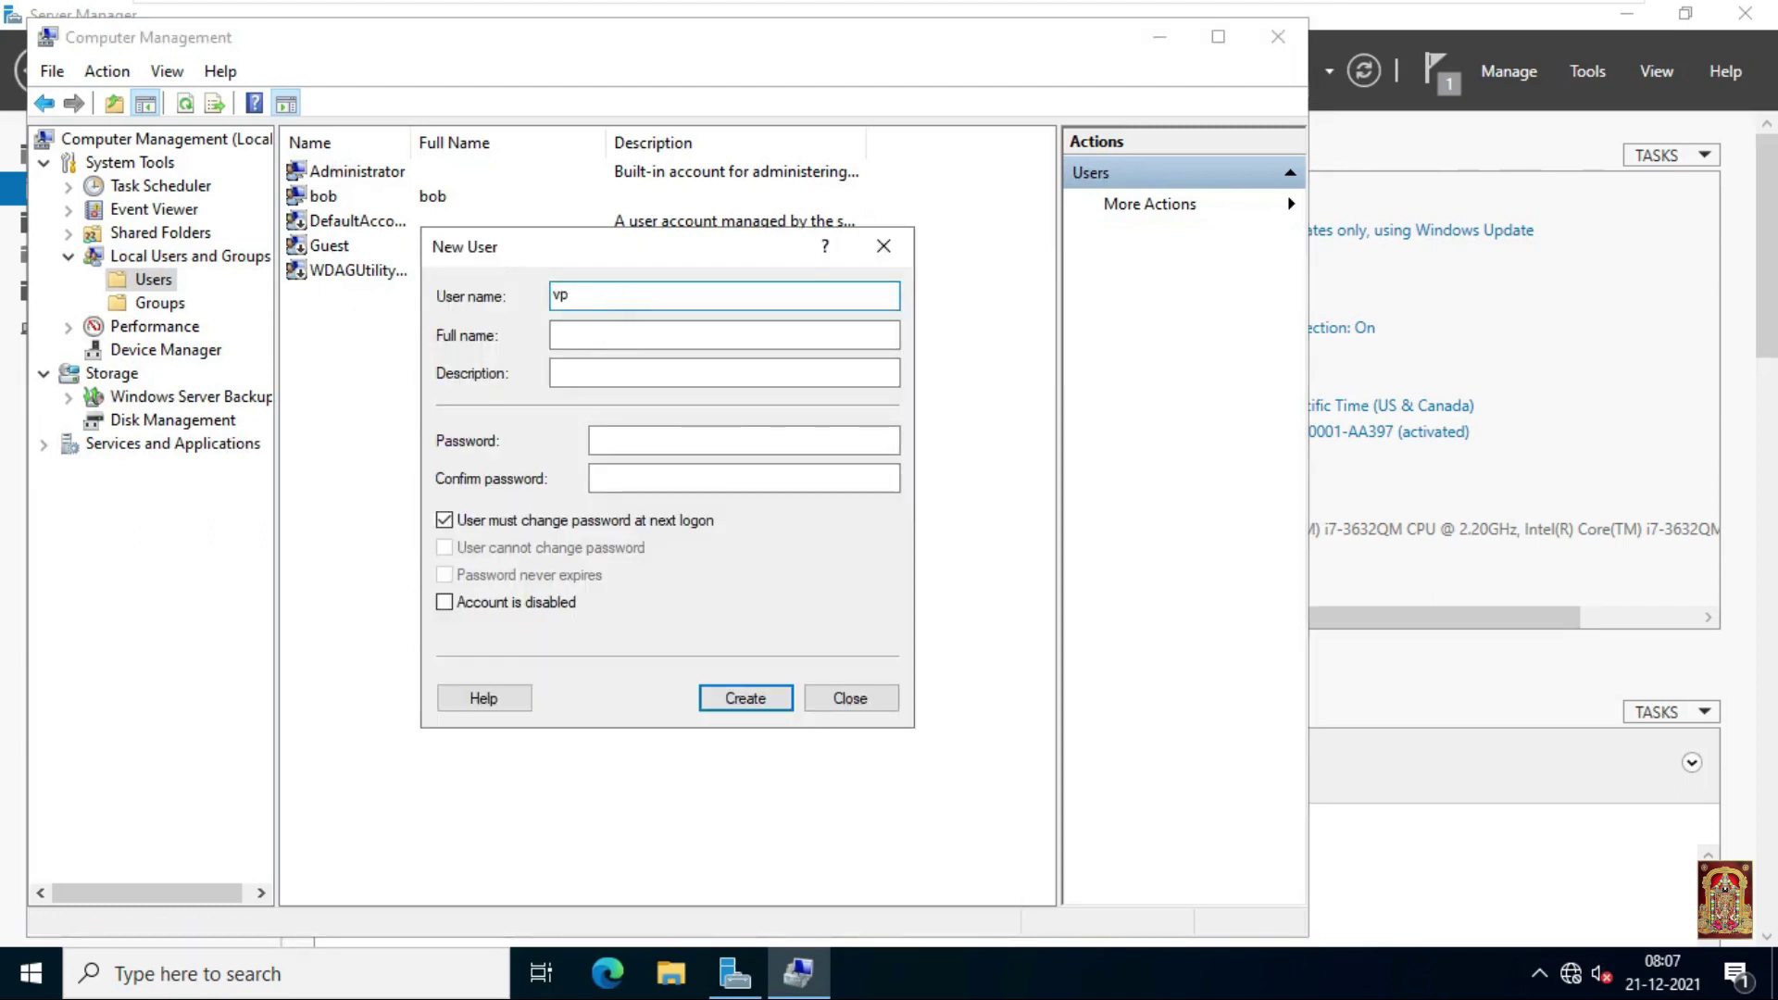
pyautogui.write('nuser')
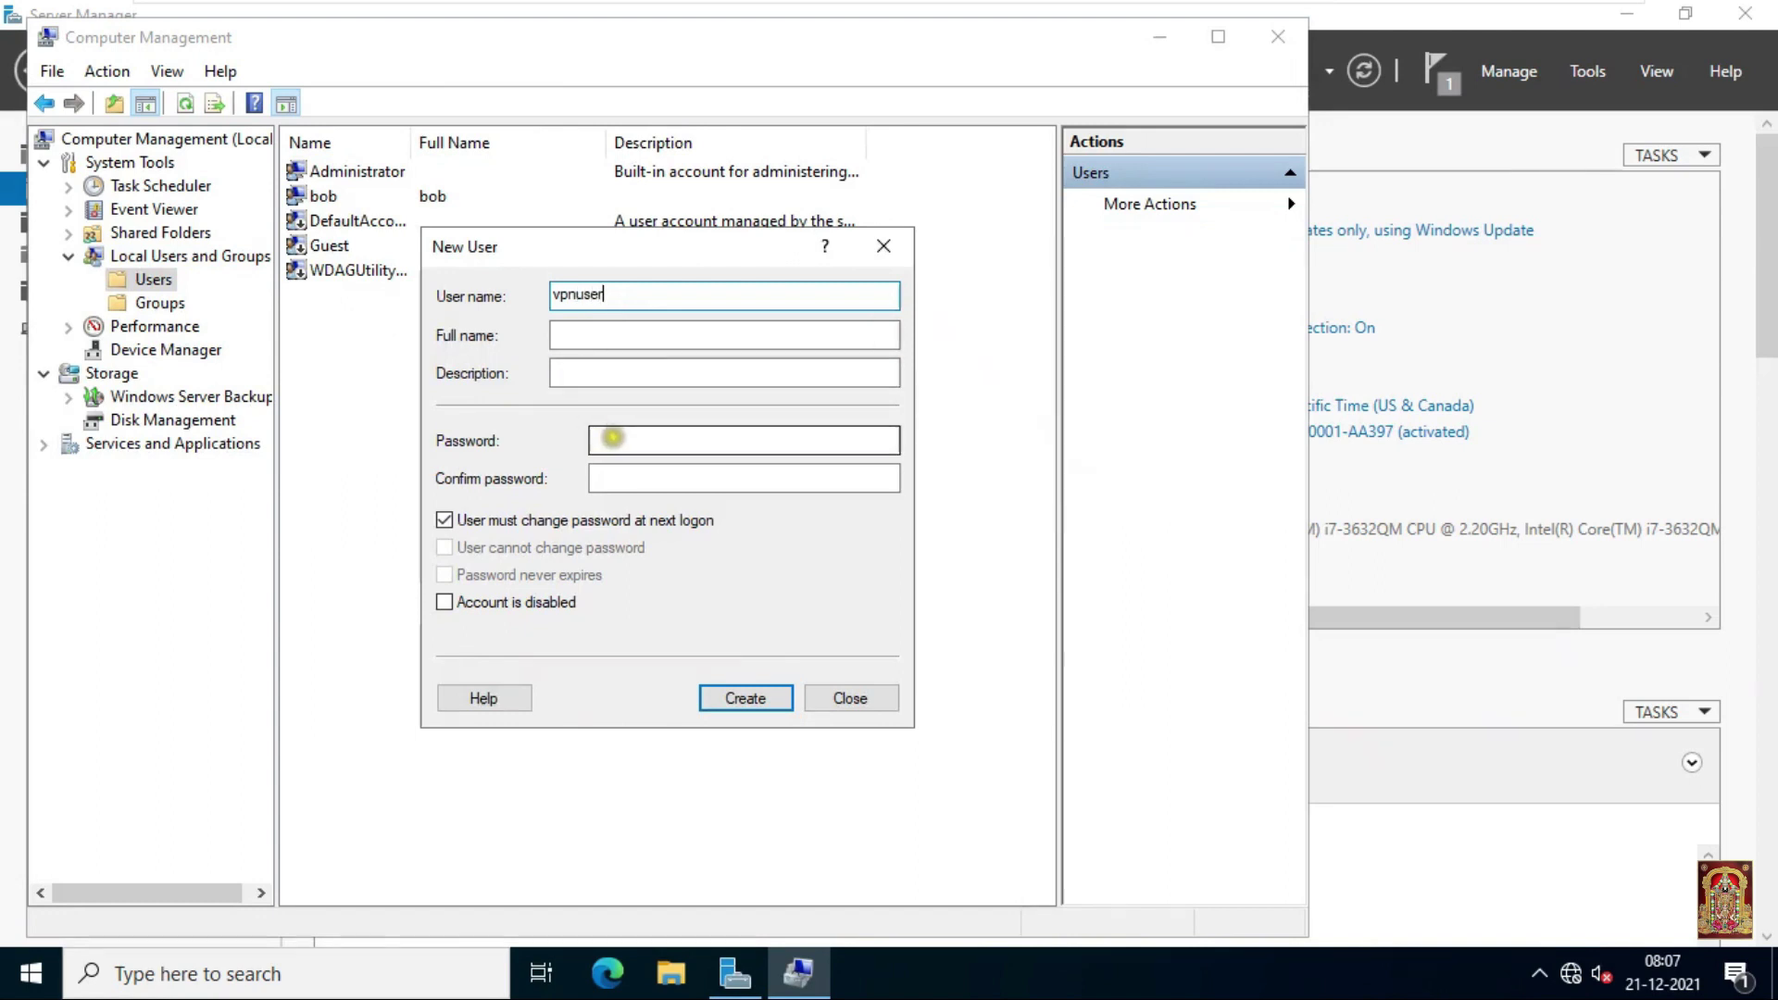
pyautogui.click(612, 437)
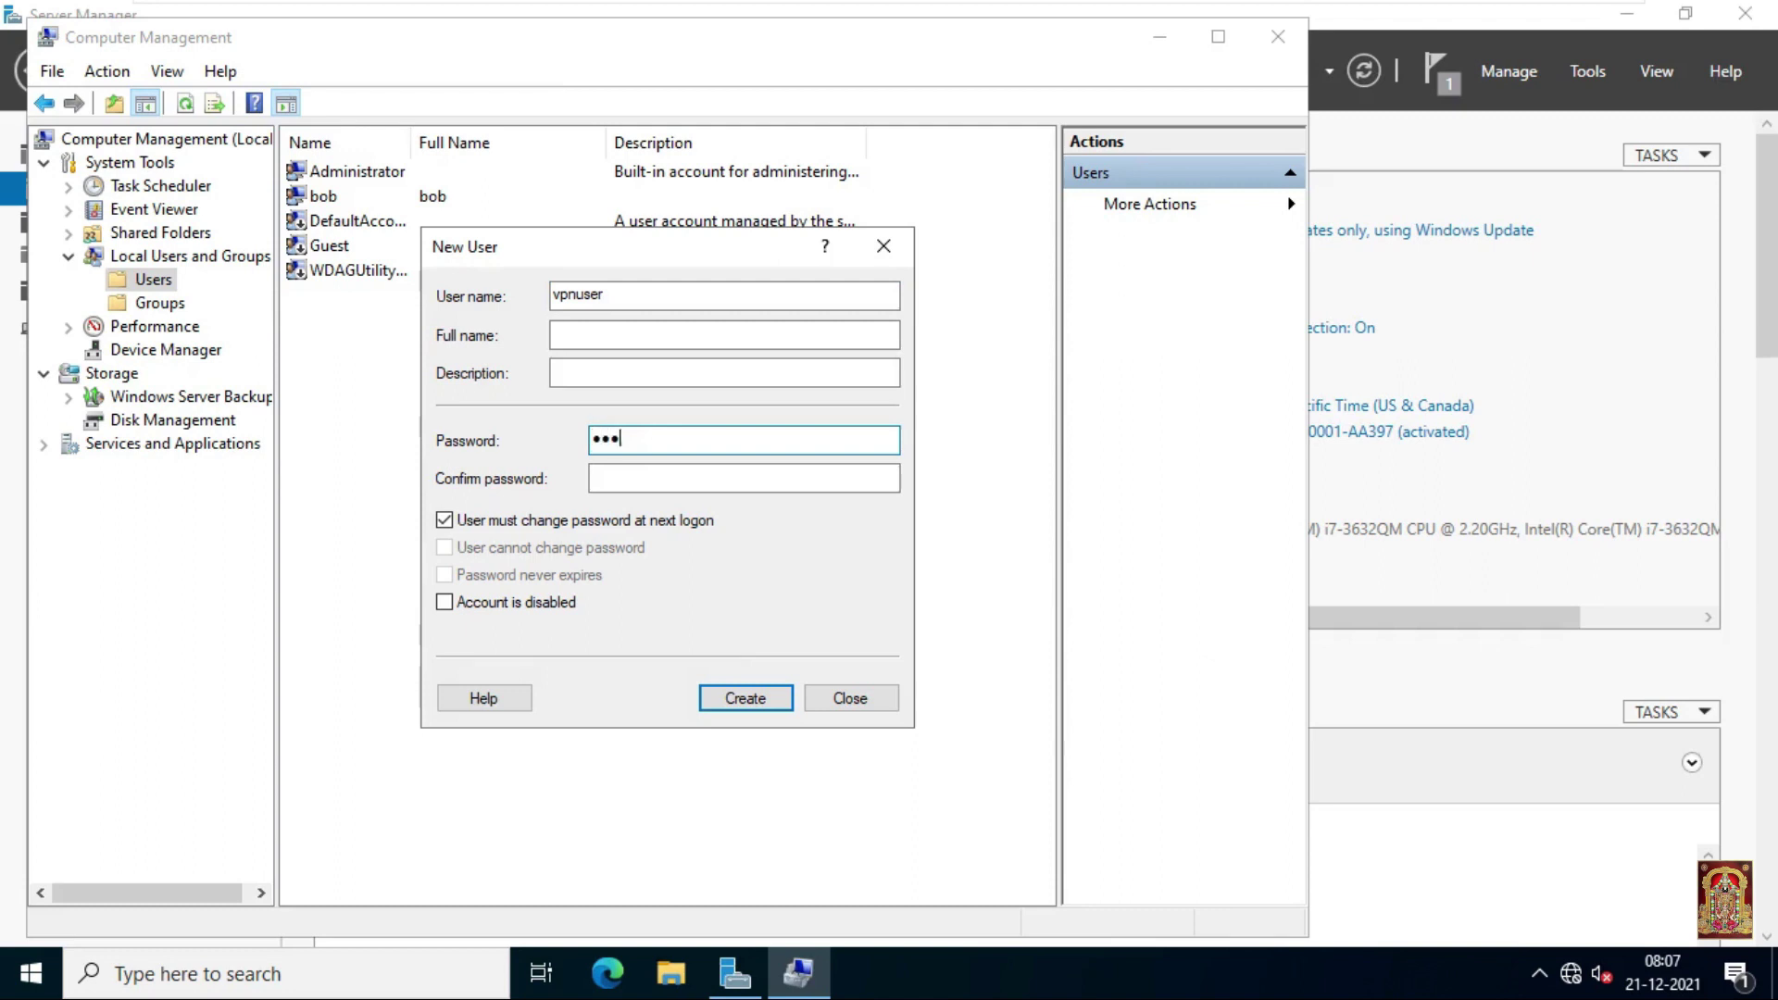
pyautogui.click(607, 467)
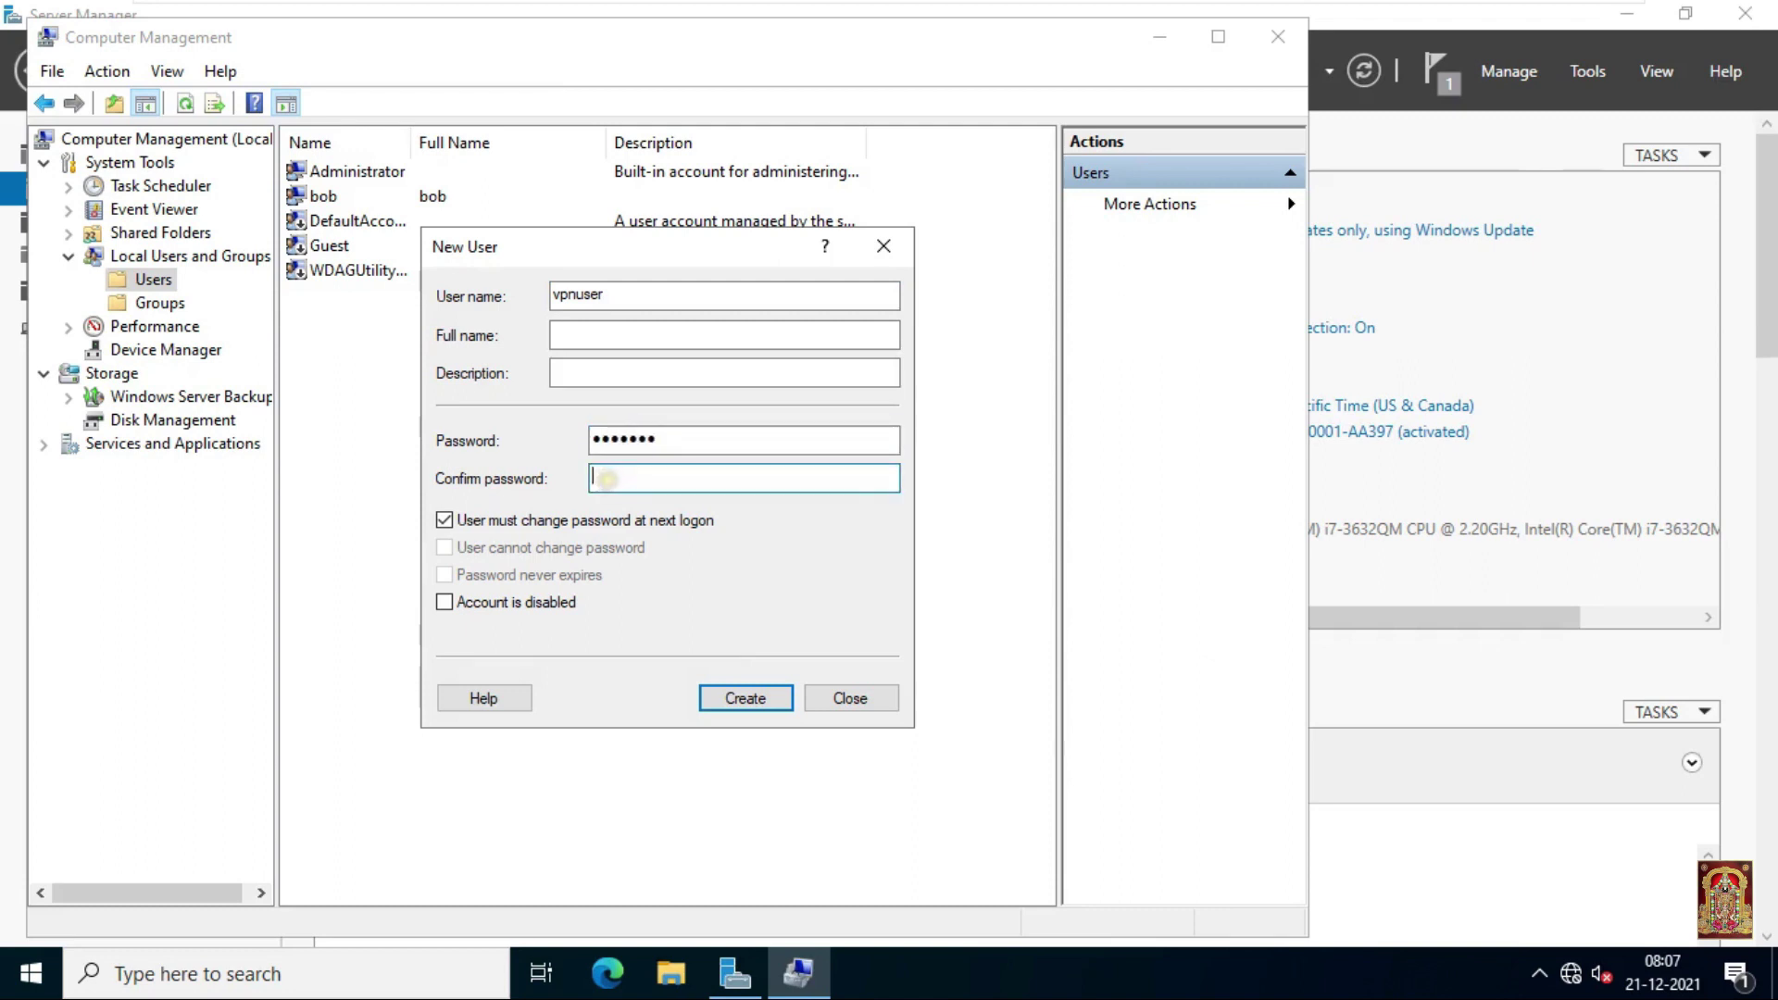
pyautogui.click(449, 520)
pyautogui.click(474, 548)
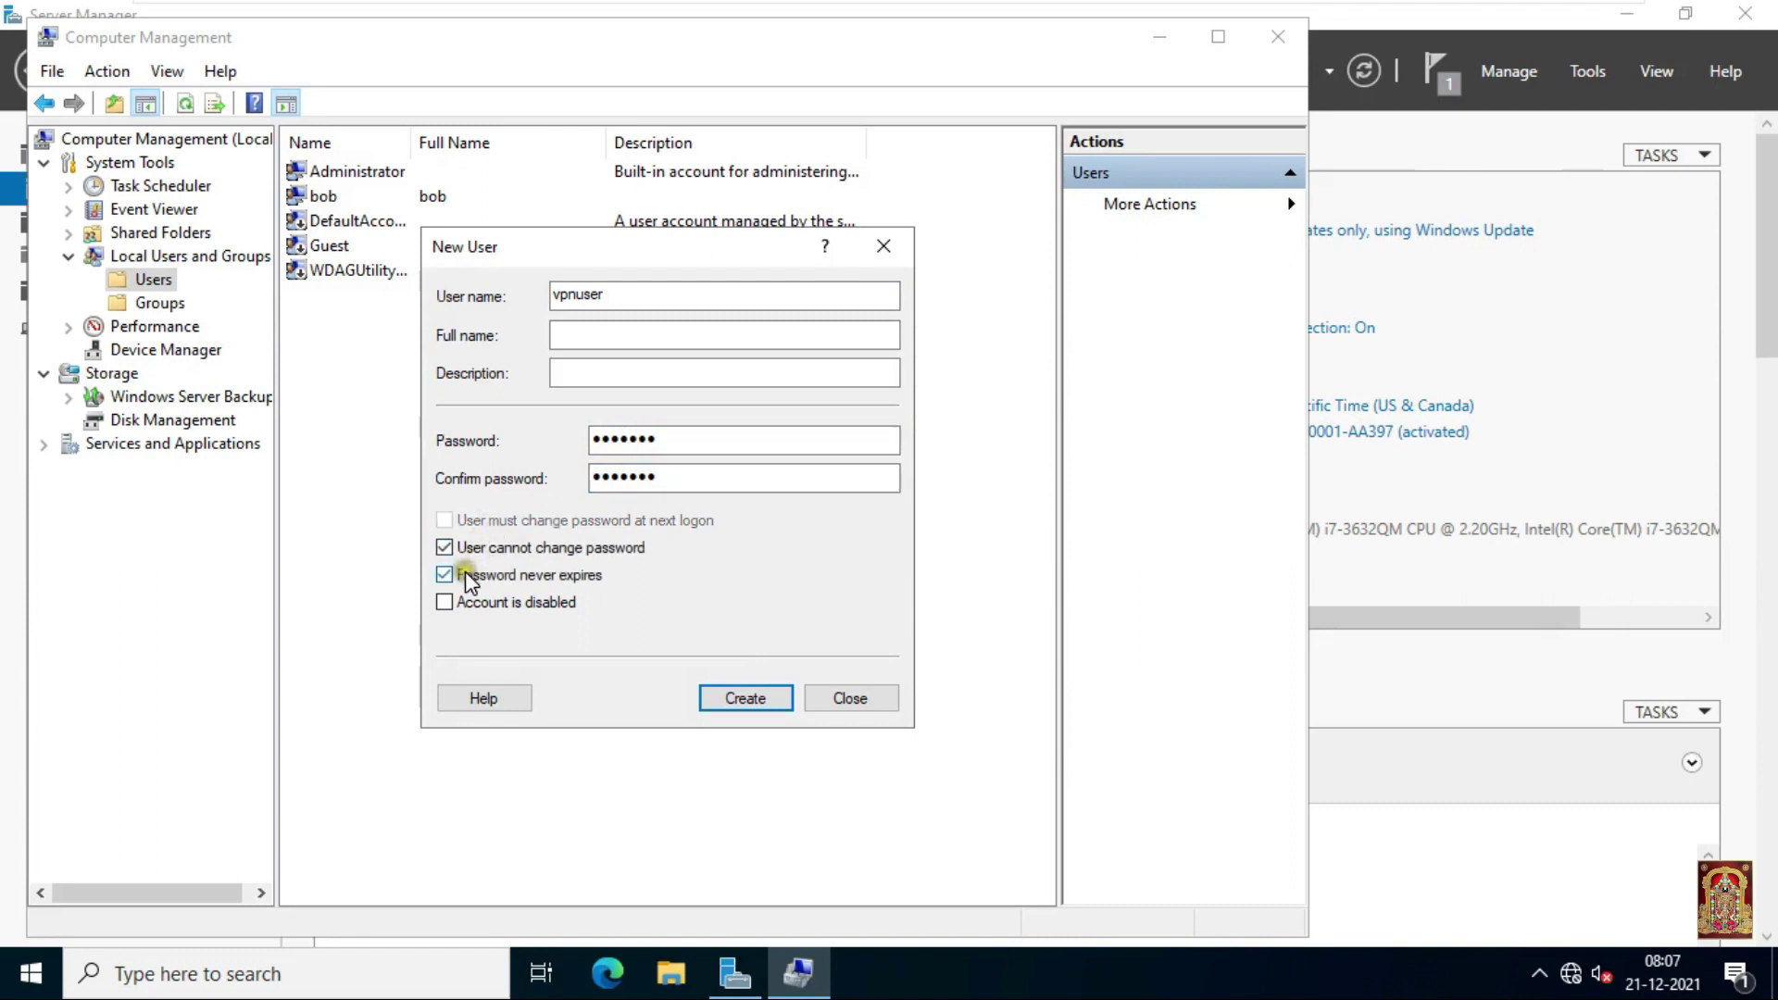
pyautogui.click(740, 699)
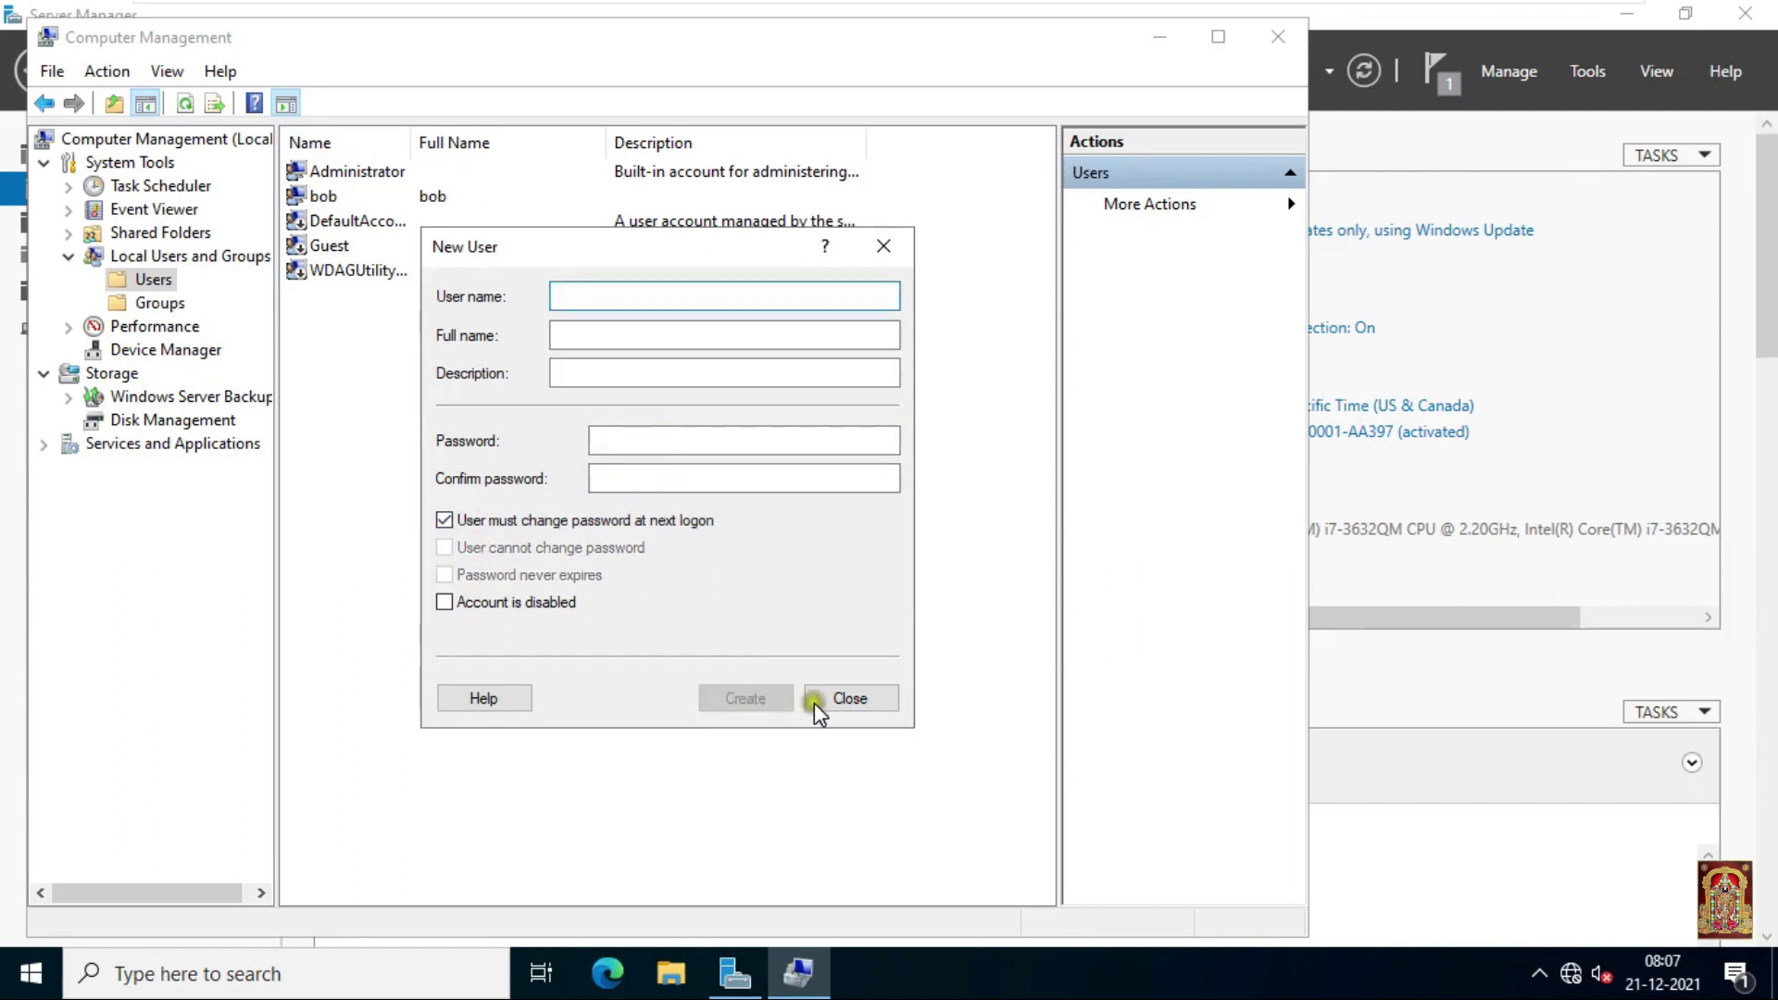
pyautogui.click(842, 698)
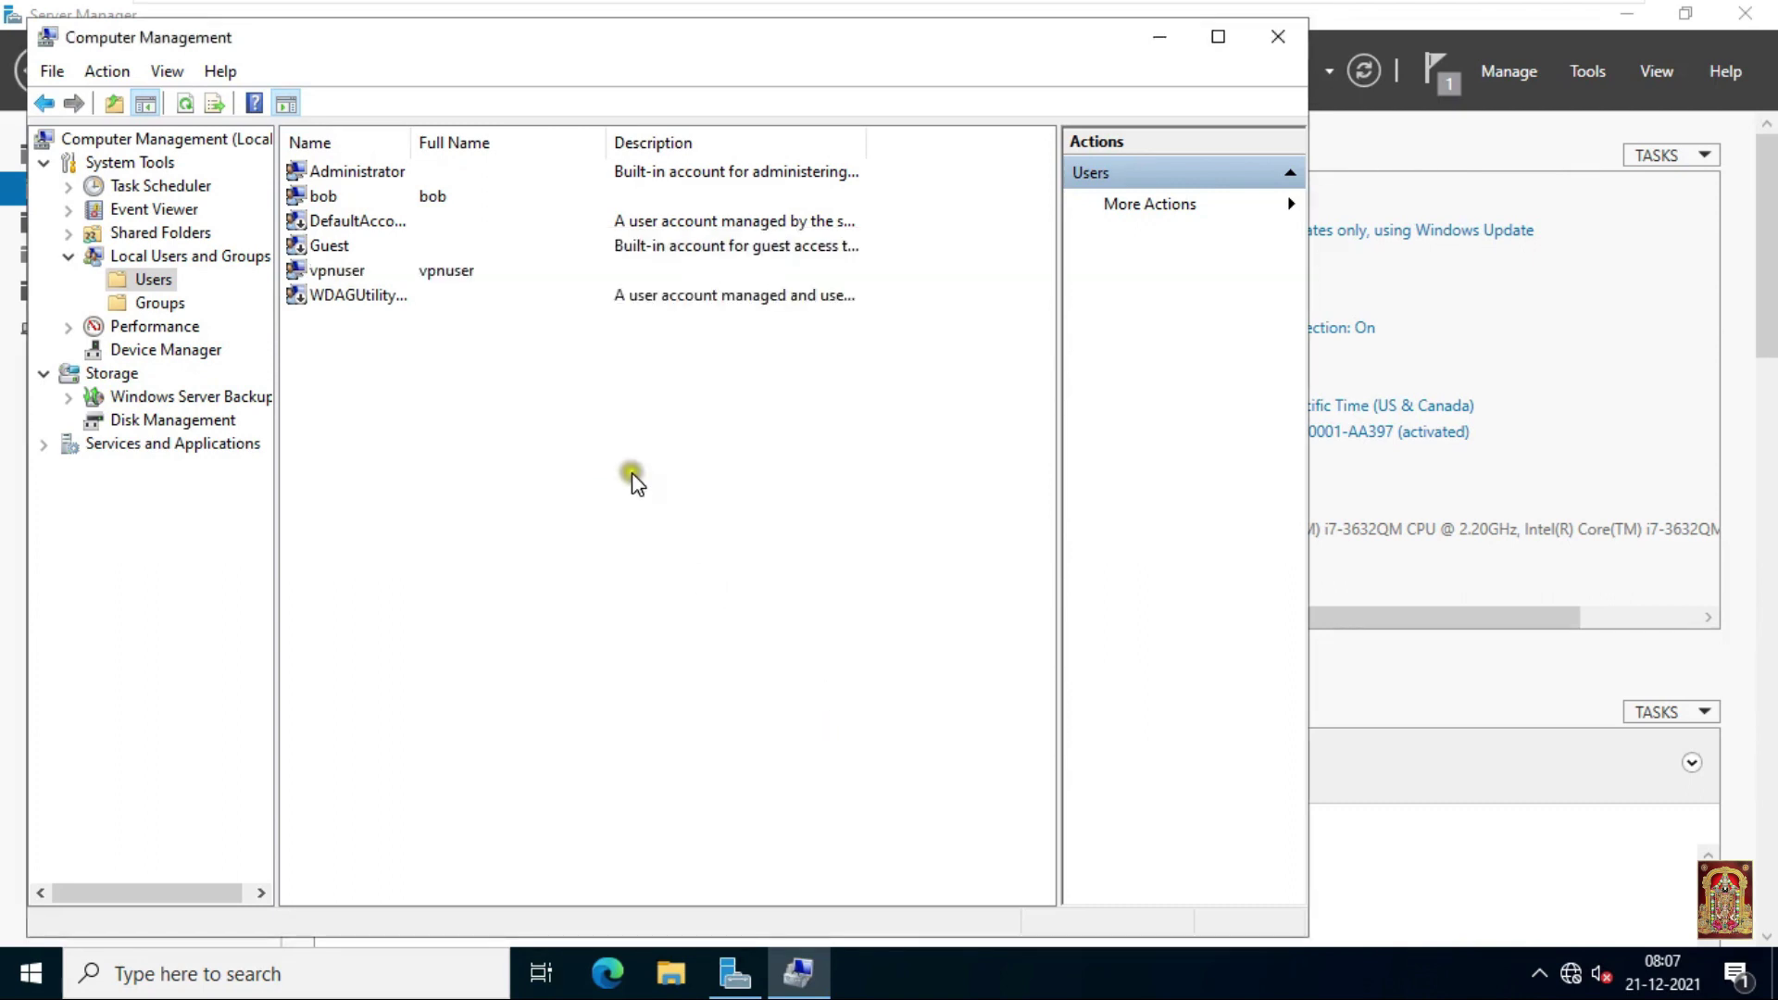
# Step: Allow dial-in network access for vpnuser, then close Computer Management
pyautogui.click(339, 271)
pyautogui.rightClick(350, 278)
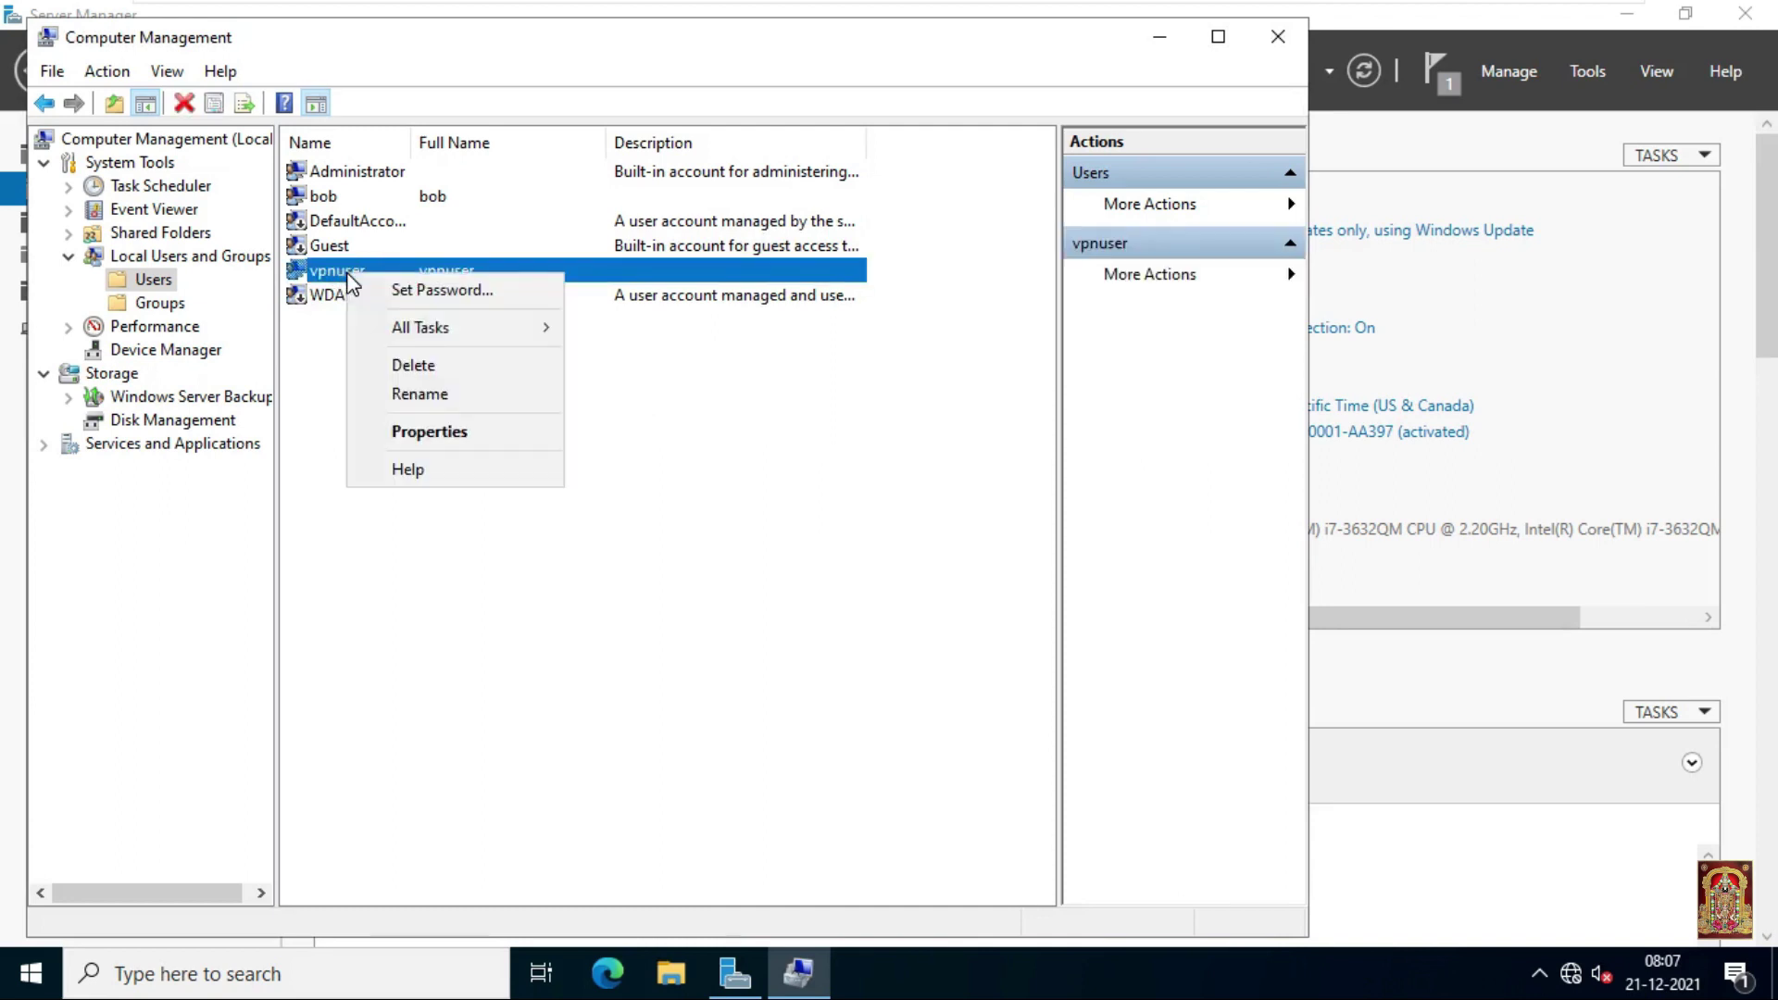
pyautogui.click(448, 431)
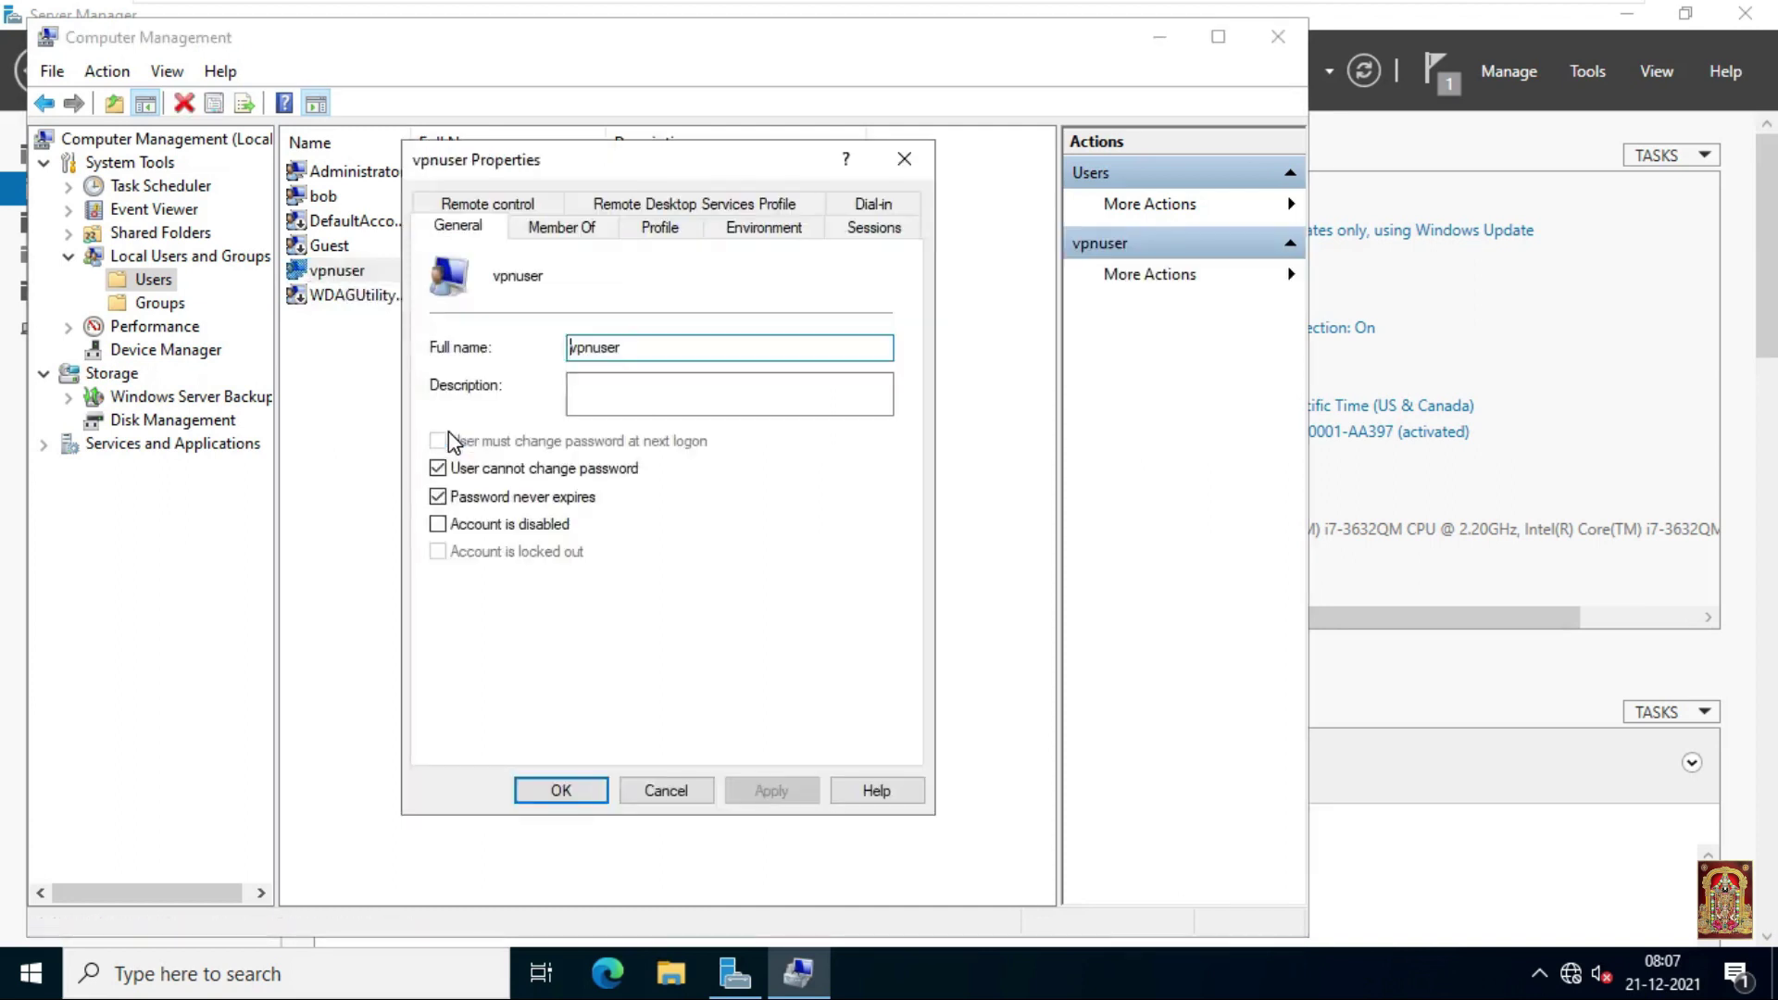
pyautogui.click(856, 200)
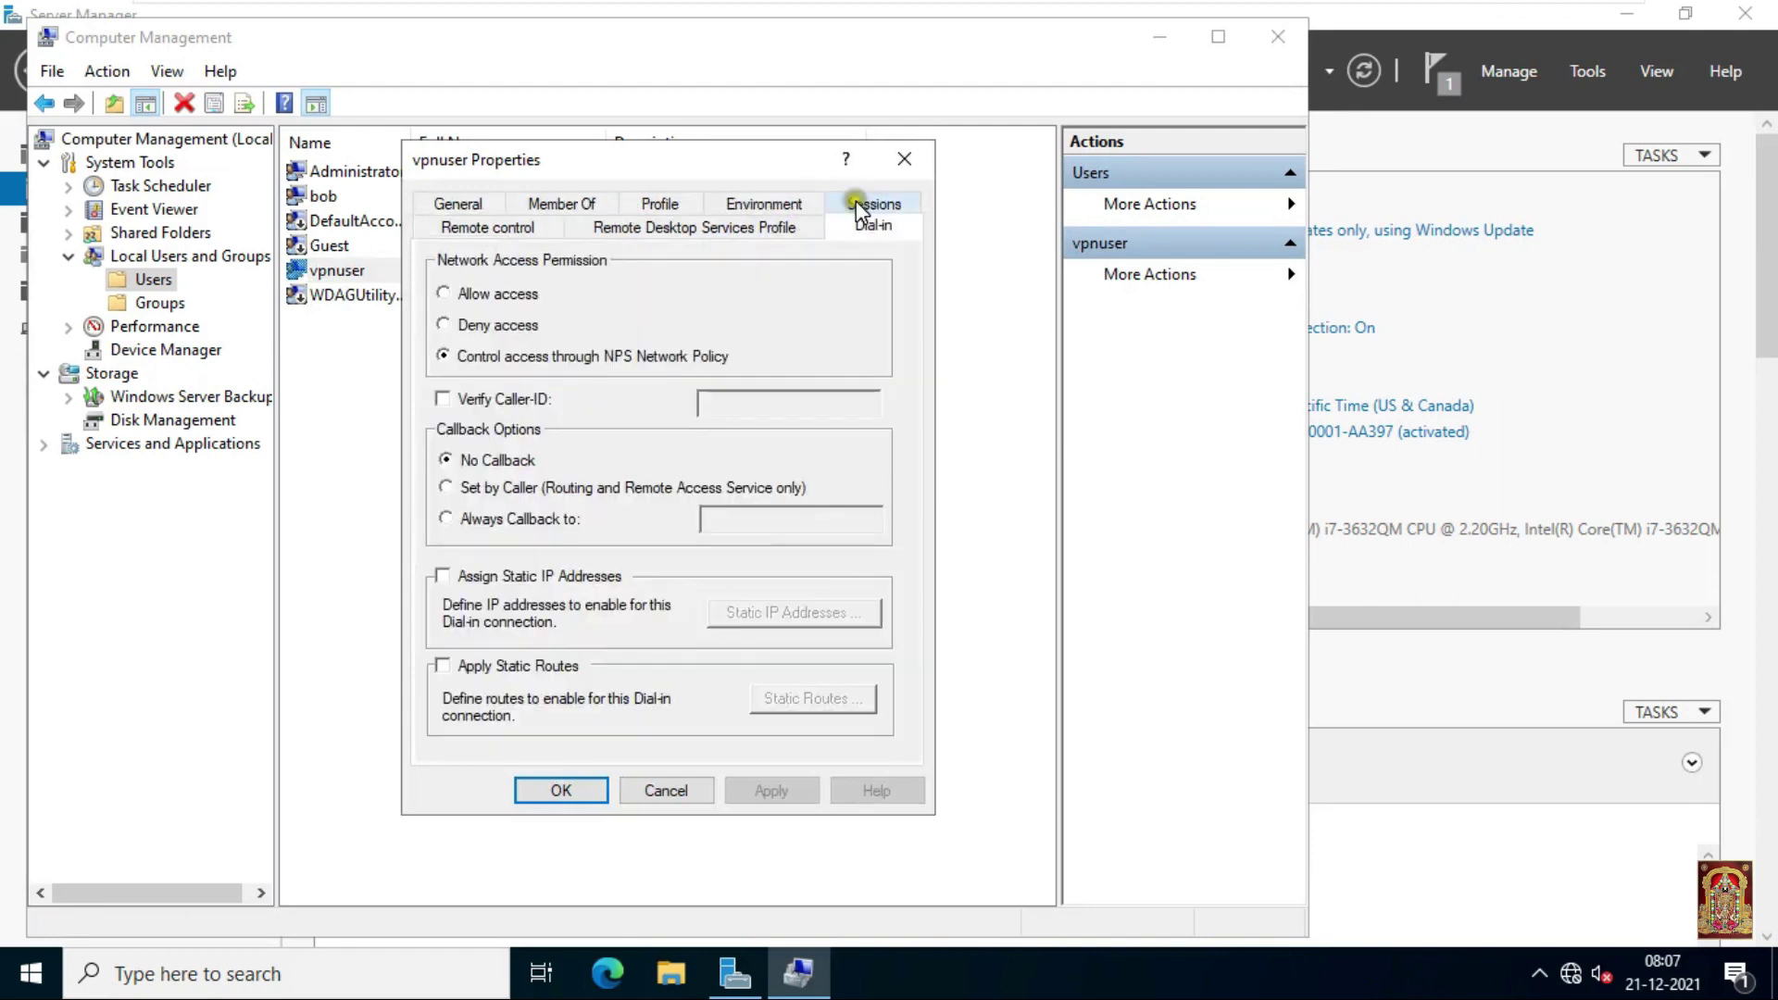
pyautogui.click(480, 293)
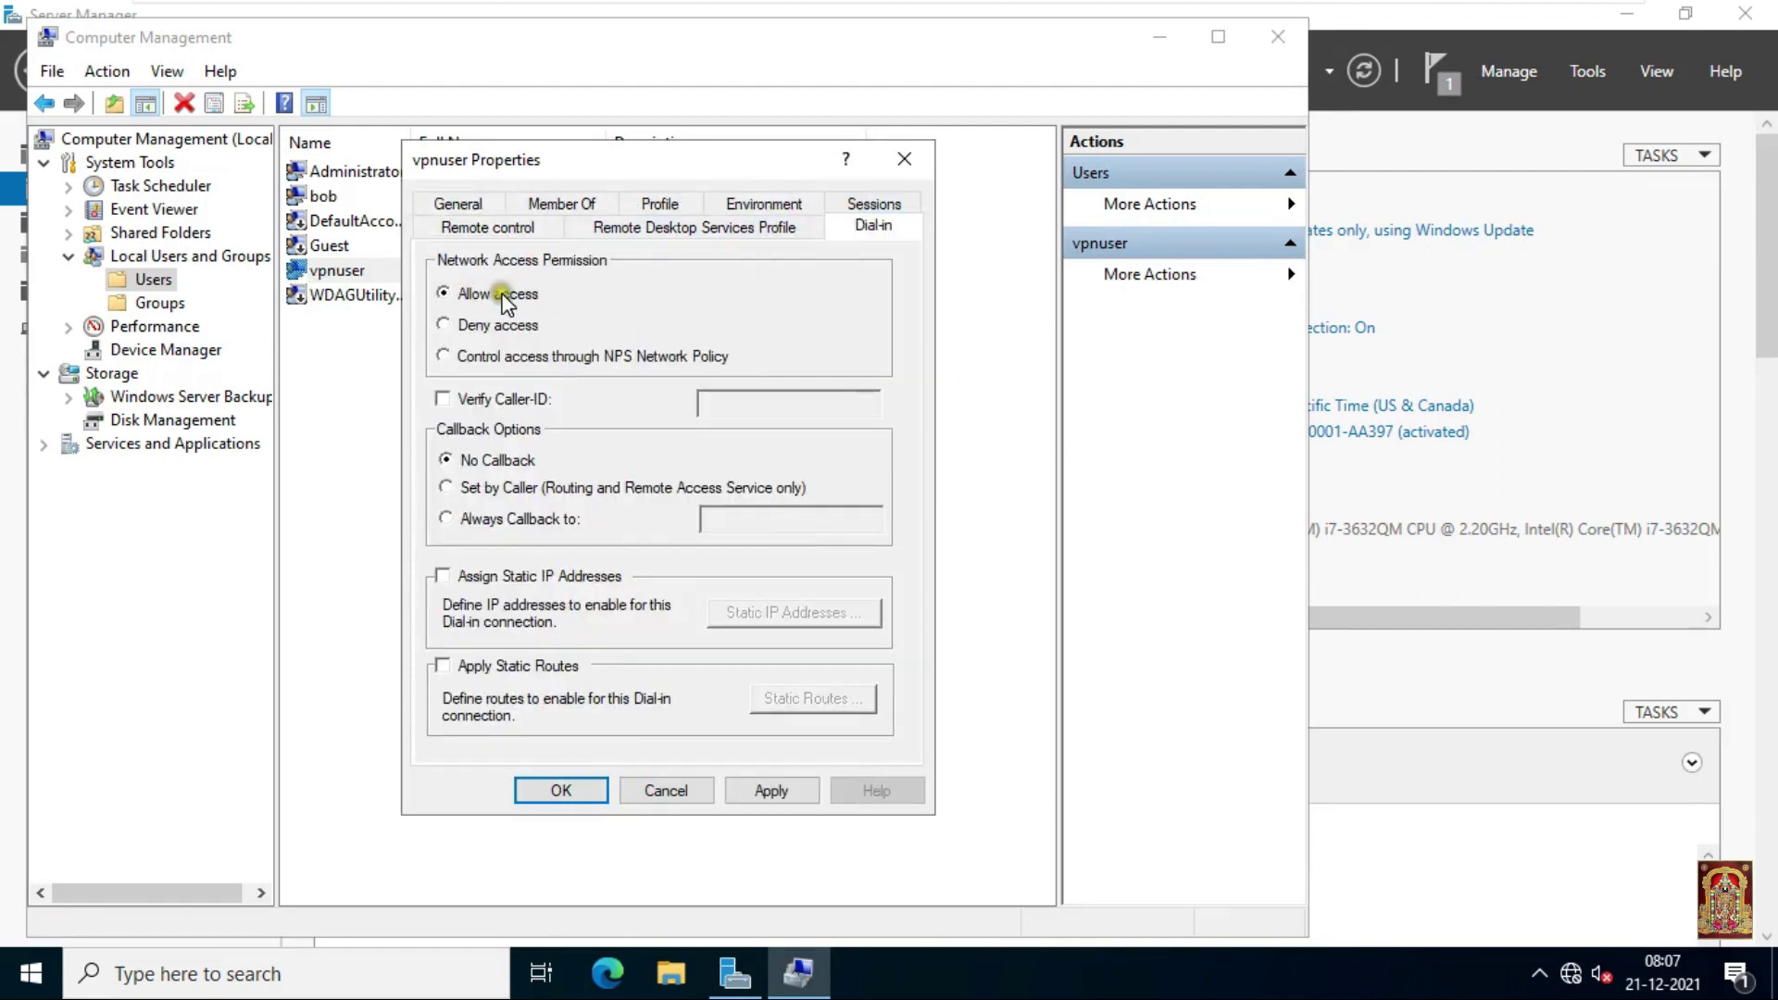
pyautogui.click(774, 789)
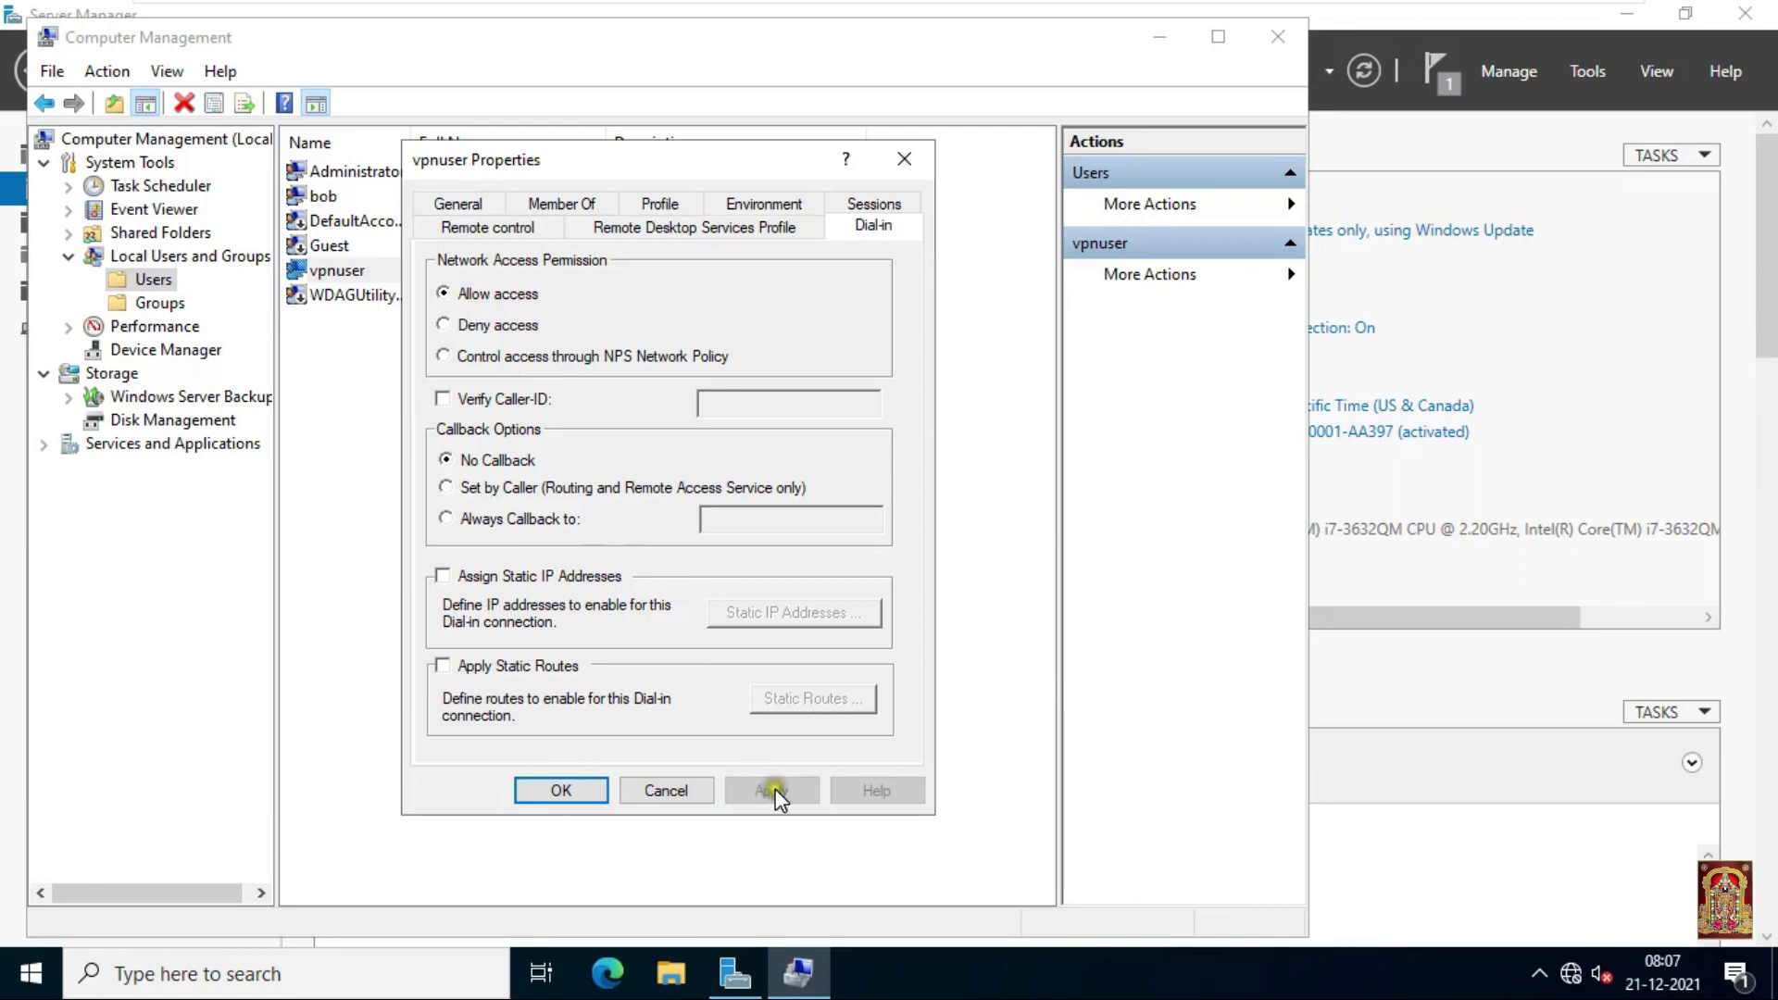
pyautogui.click(566, 789)
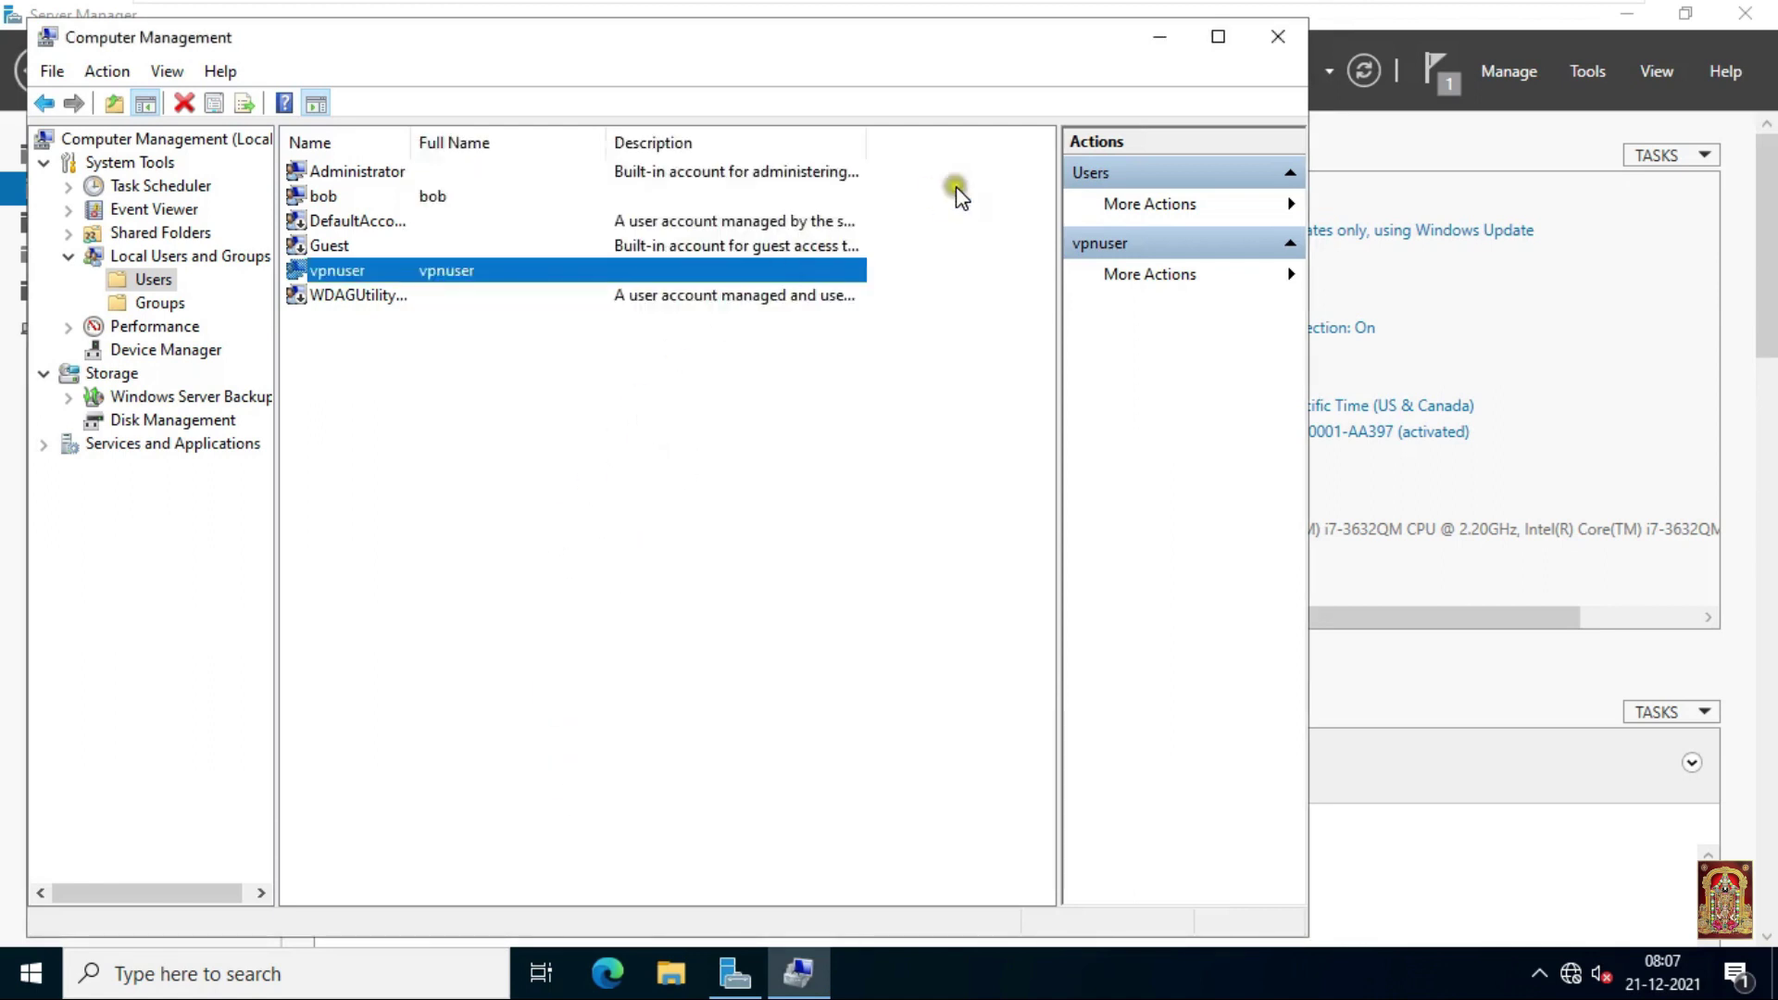
pyautogui.click(1283, 39)
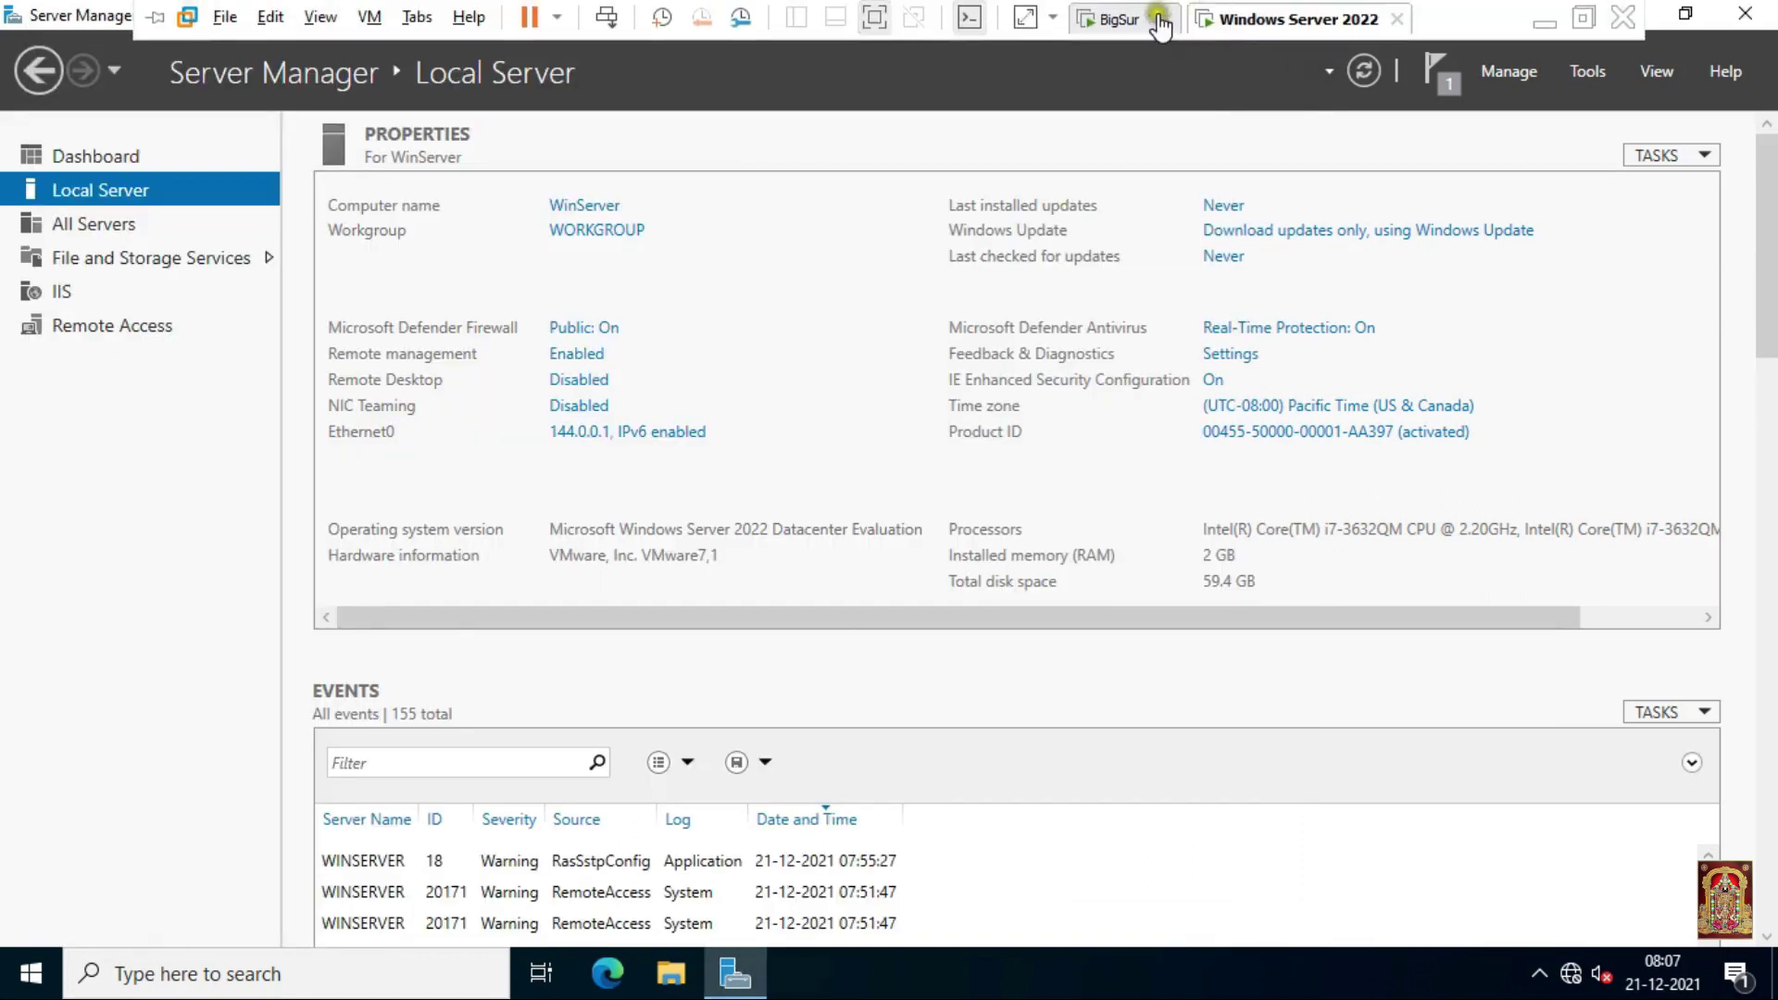
pyautogui.click(1116, 19)
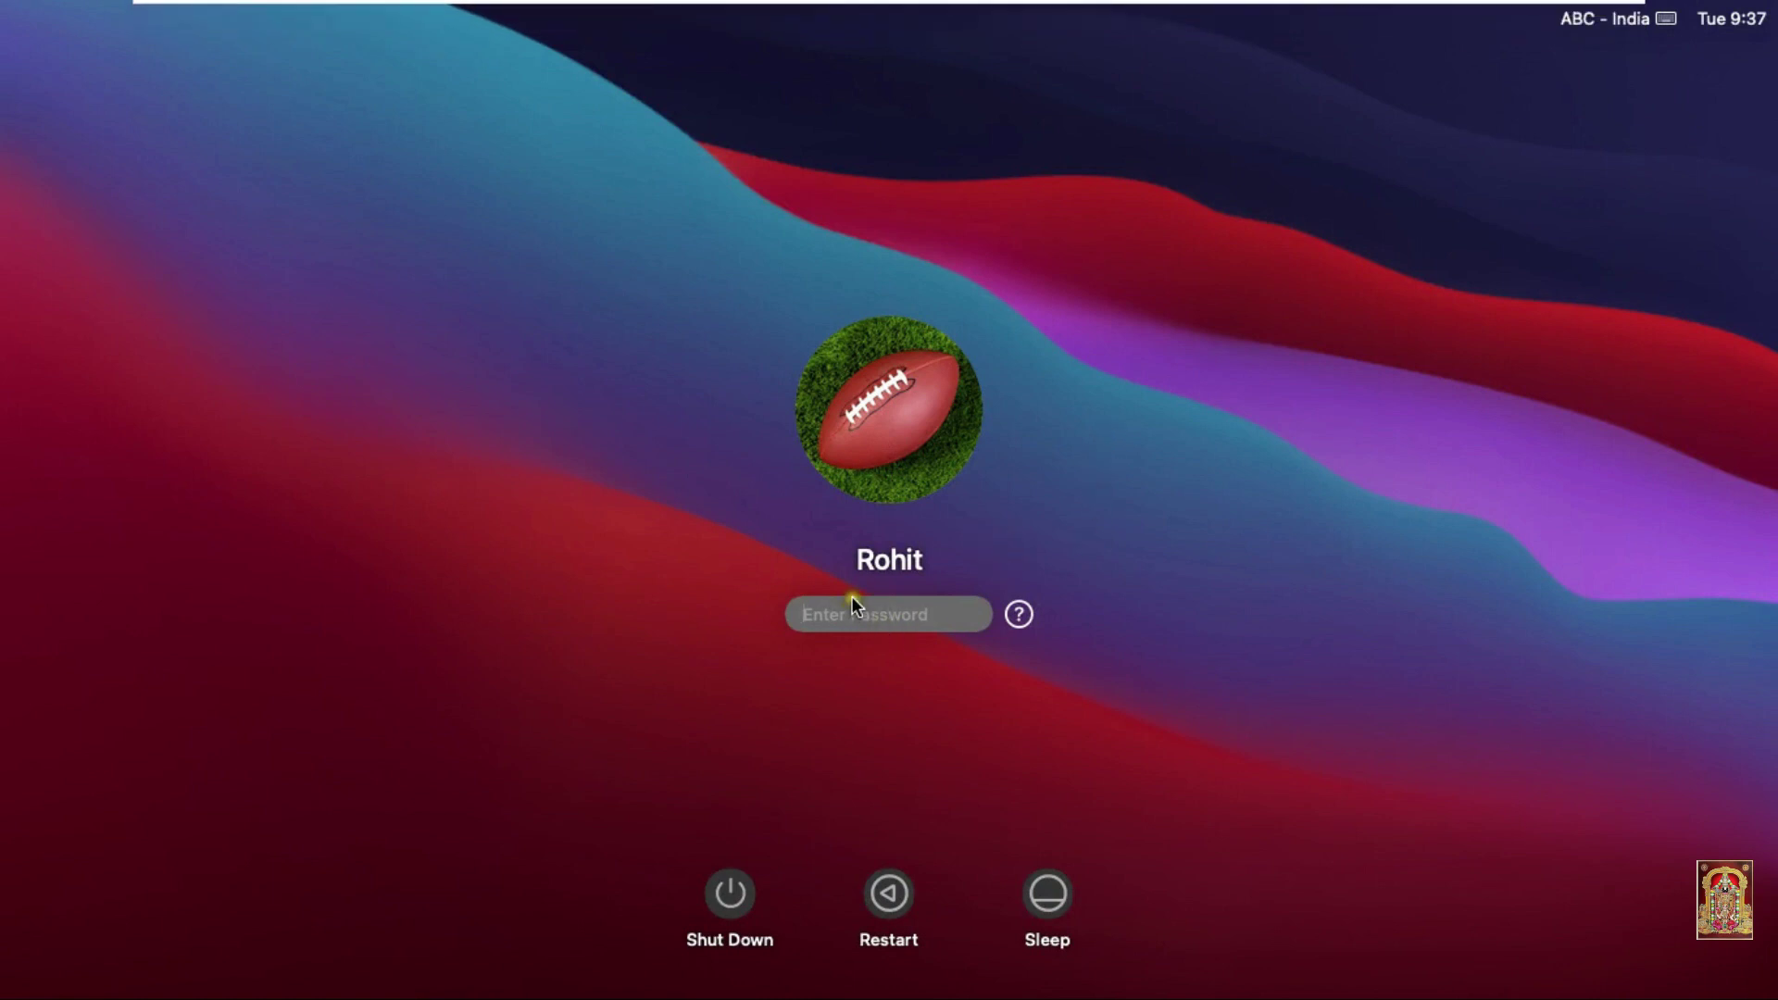
pyautogui.press('Return')
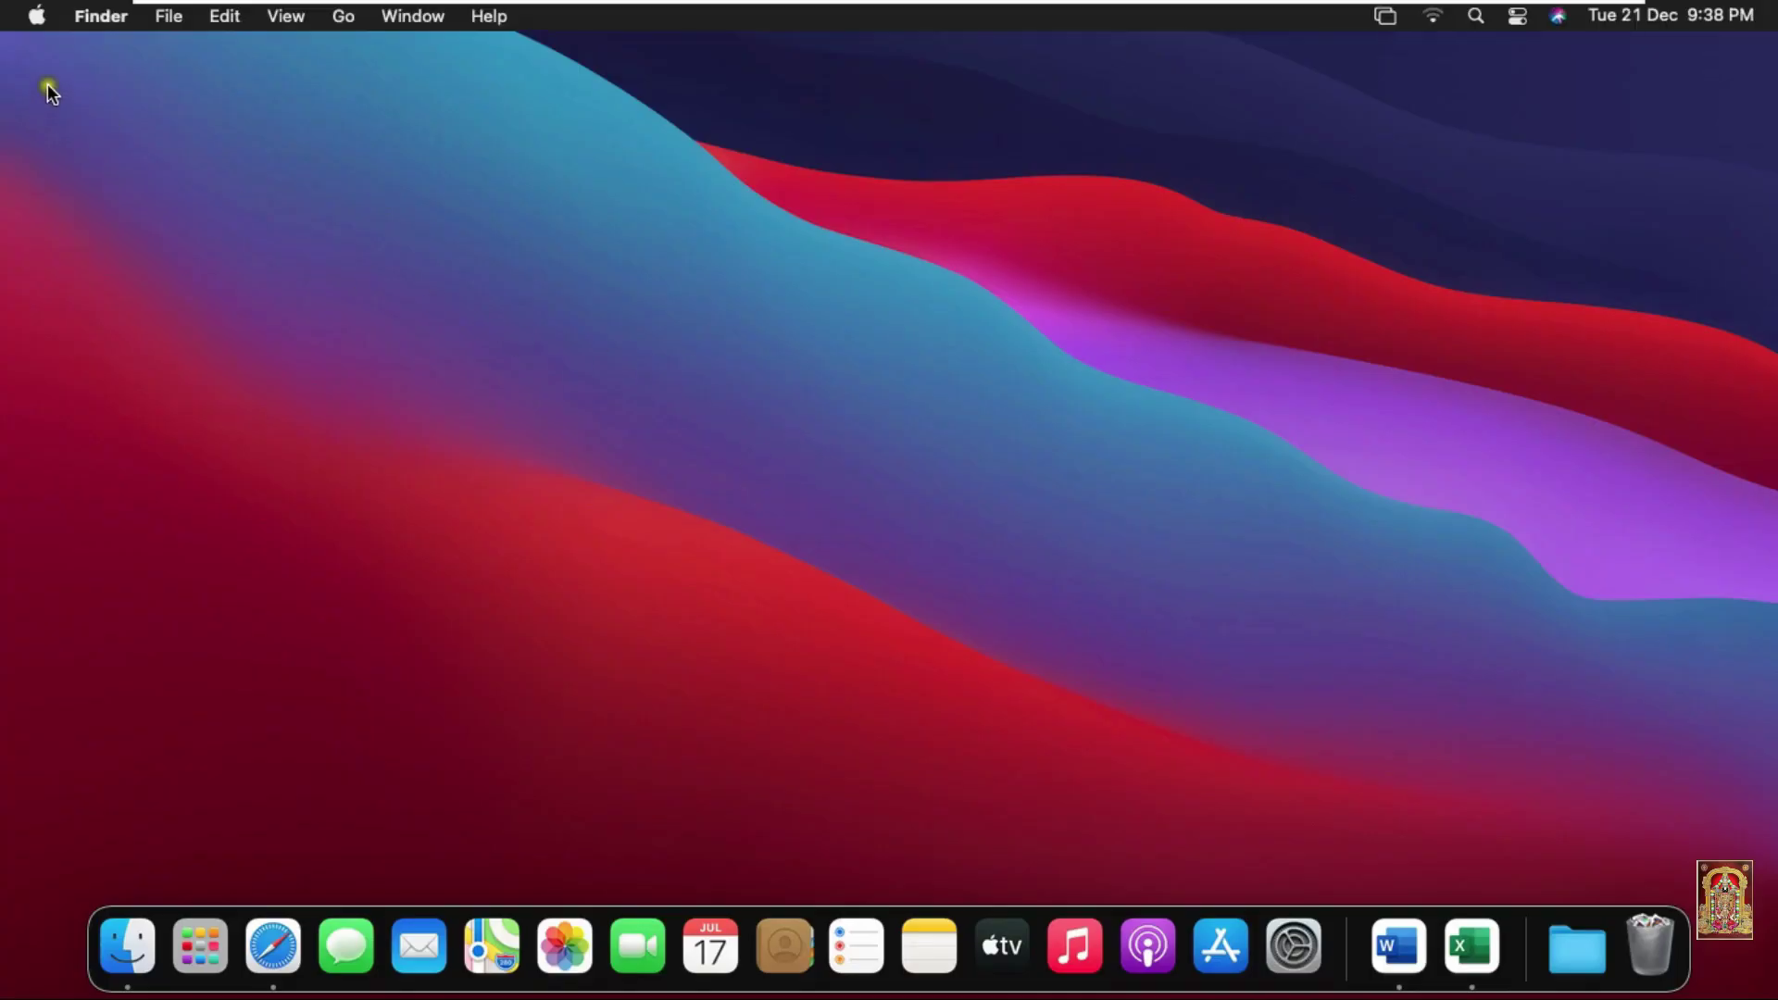
pyautogui.click(37, 17)
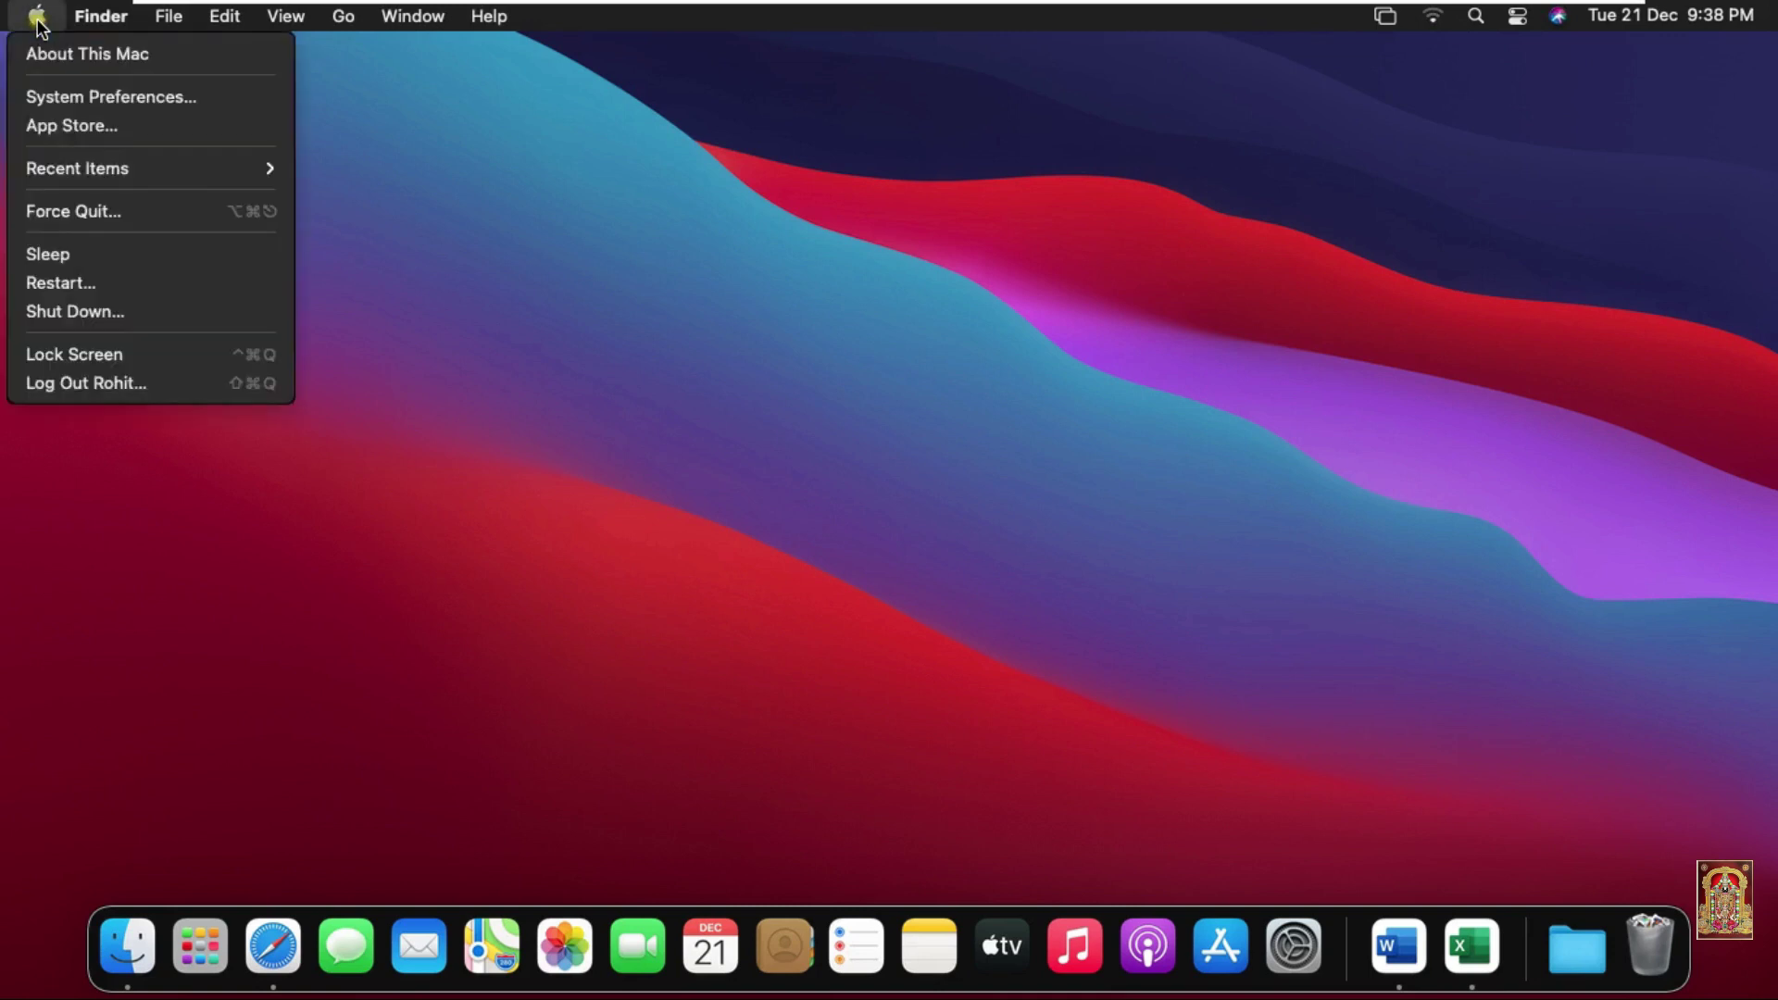
# Step: Go to System Preferences > Network and begin adding a new network service
pyautogui.click(52, 96)
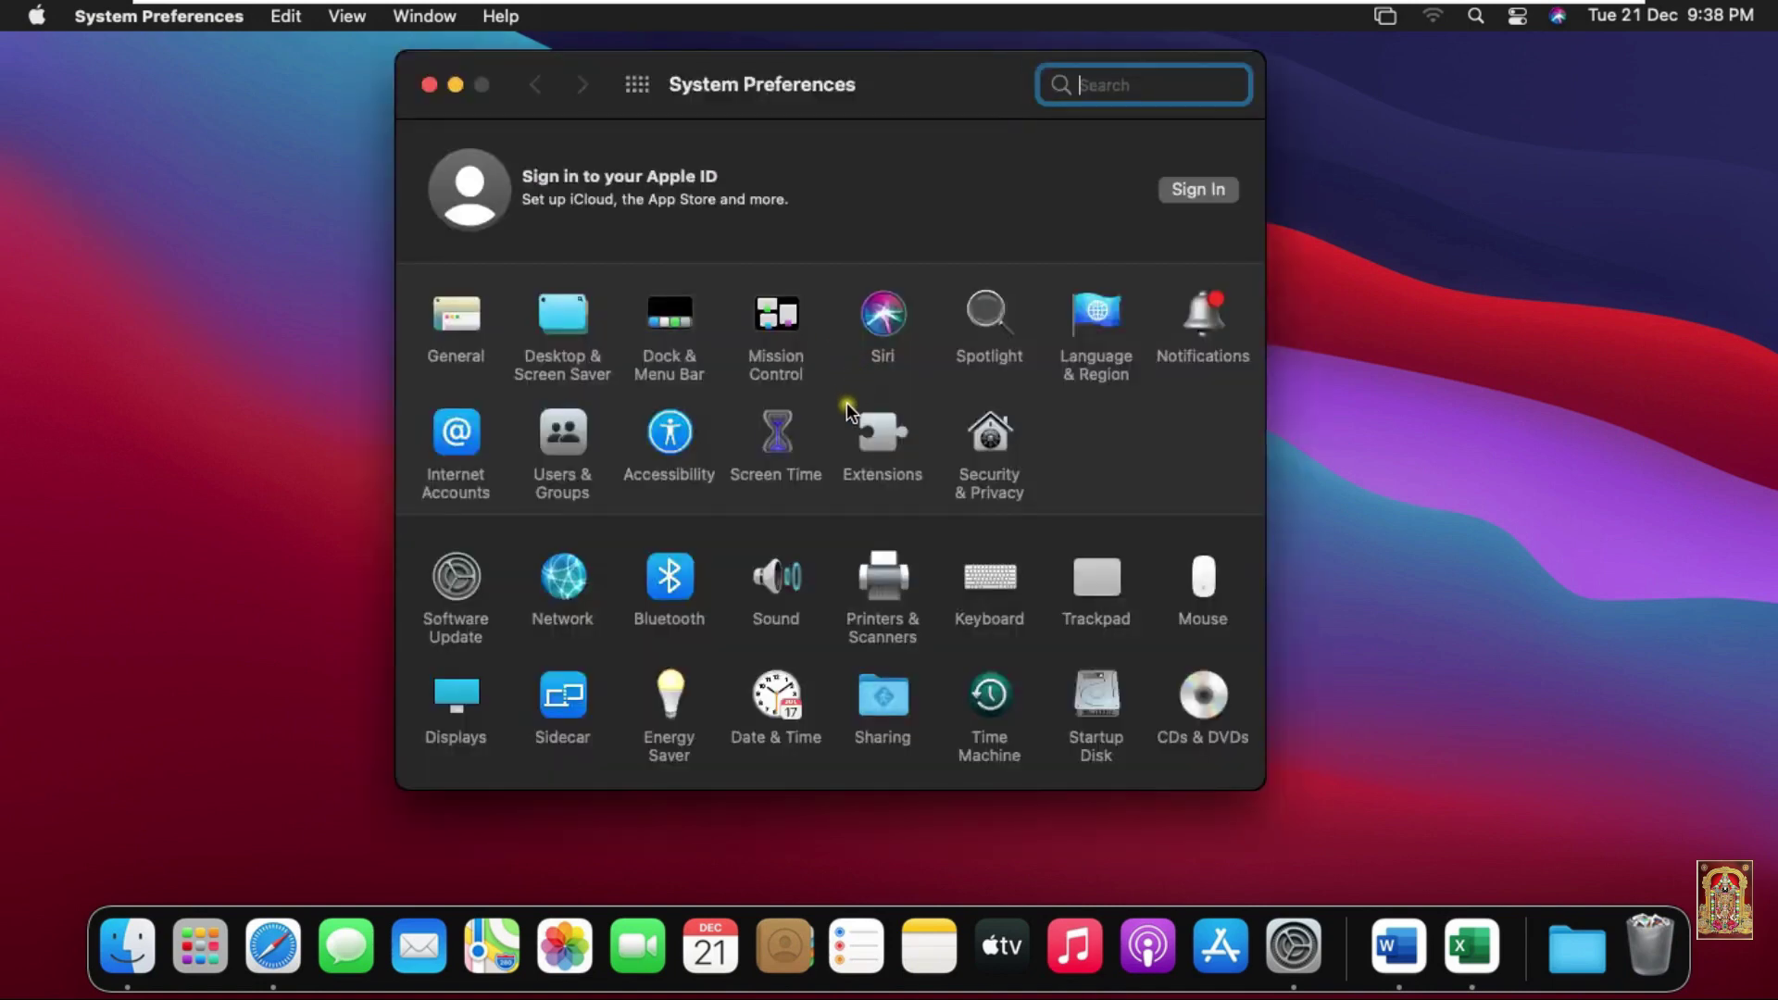
pyautogui.click(567, 576)
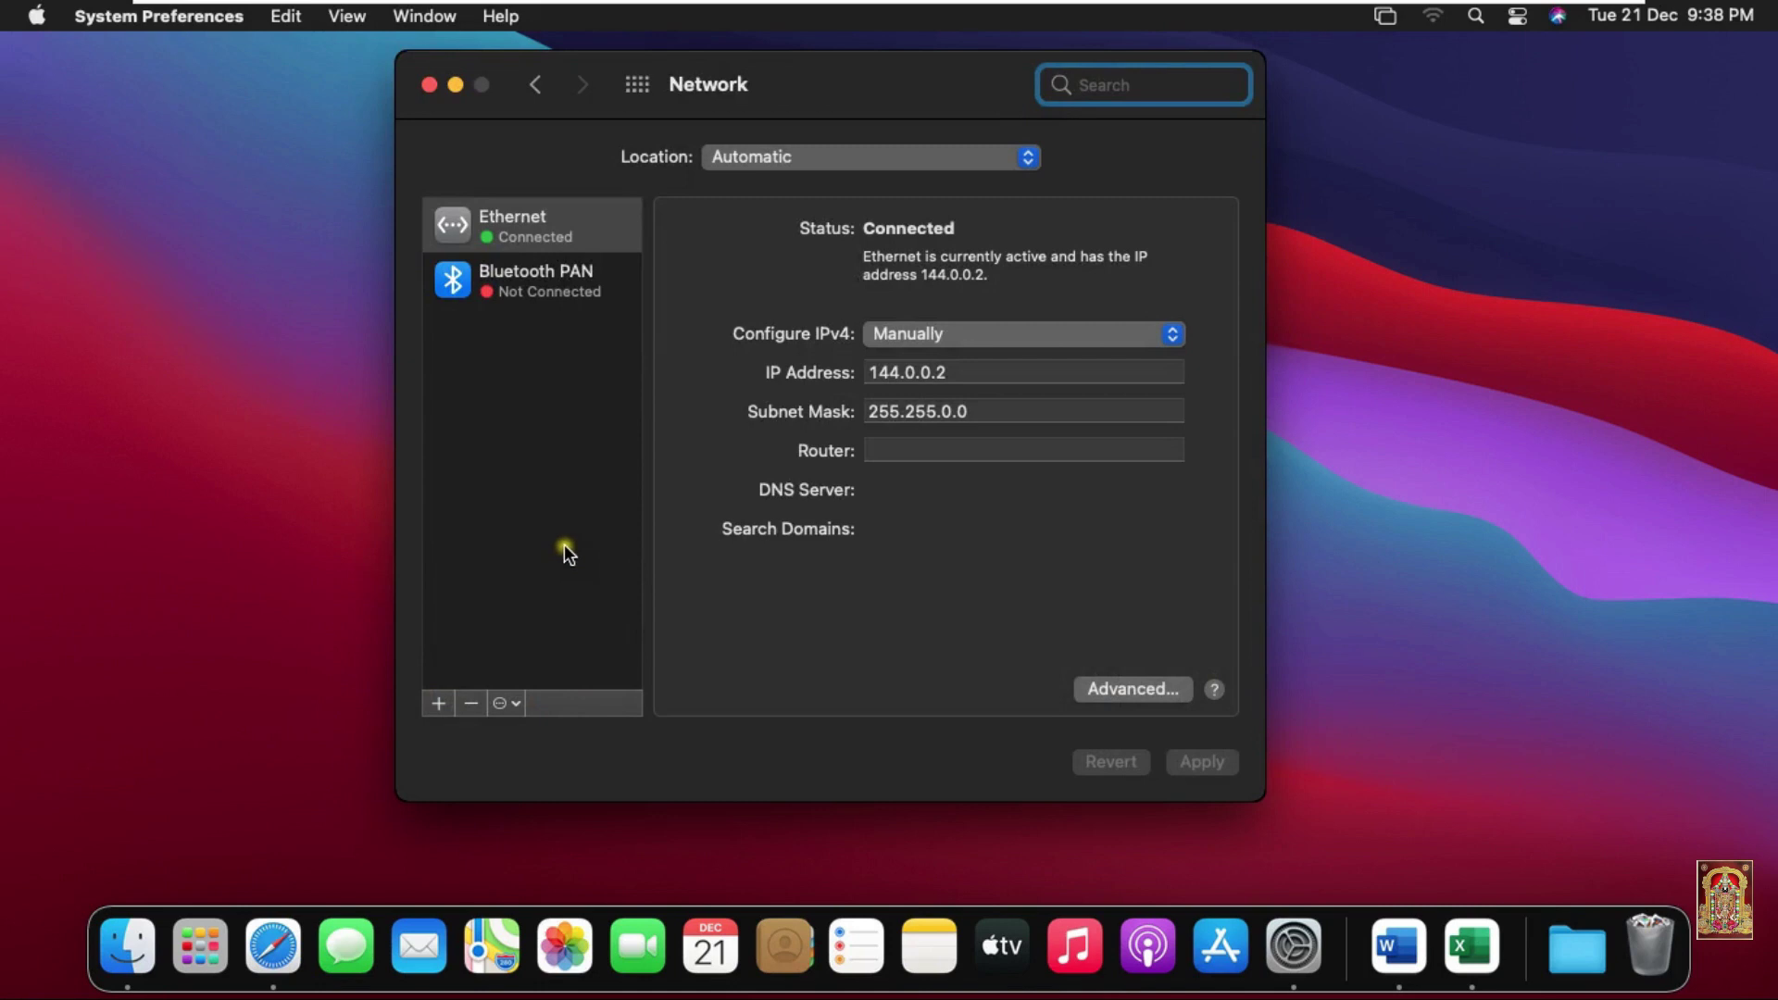
pyautogui.click(435, 706)
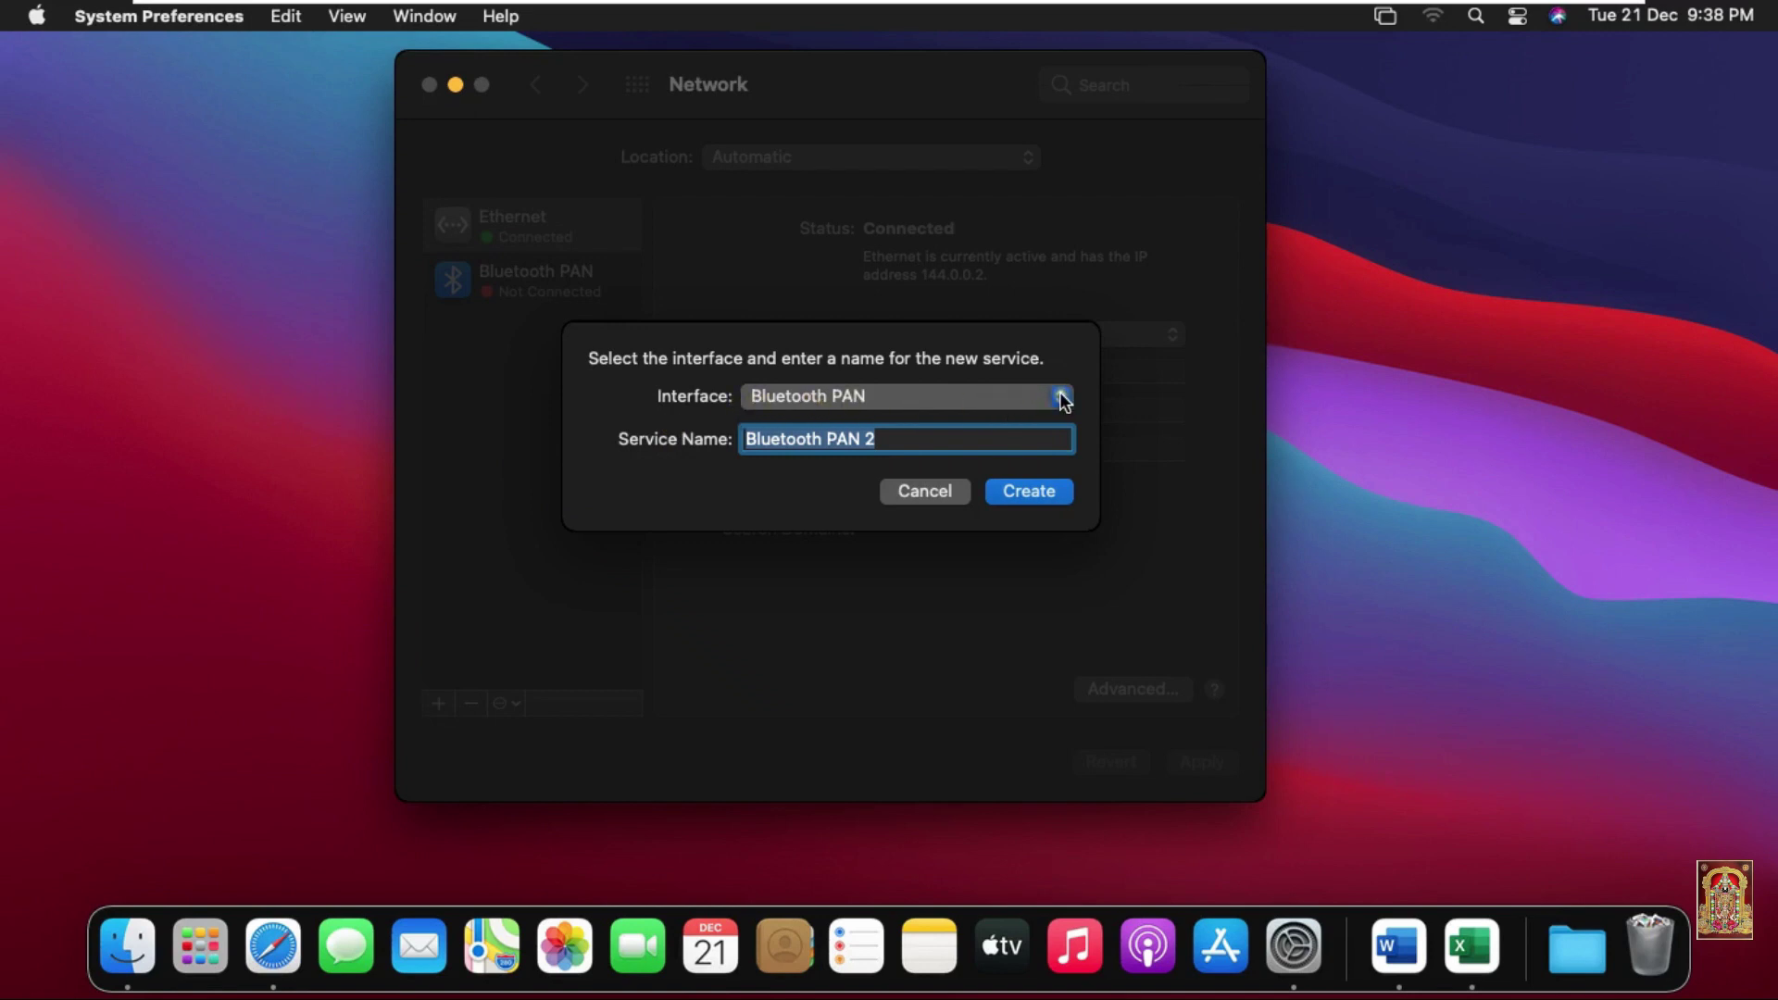
# Step: Create a VPN service of type L2TP over IPSec, named VPN (L2TP)
pyautogui.click(1060, 396)
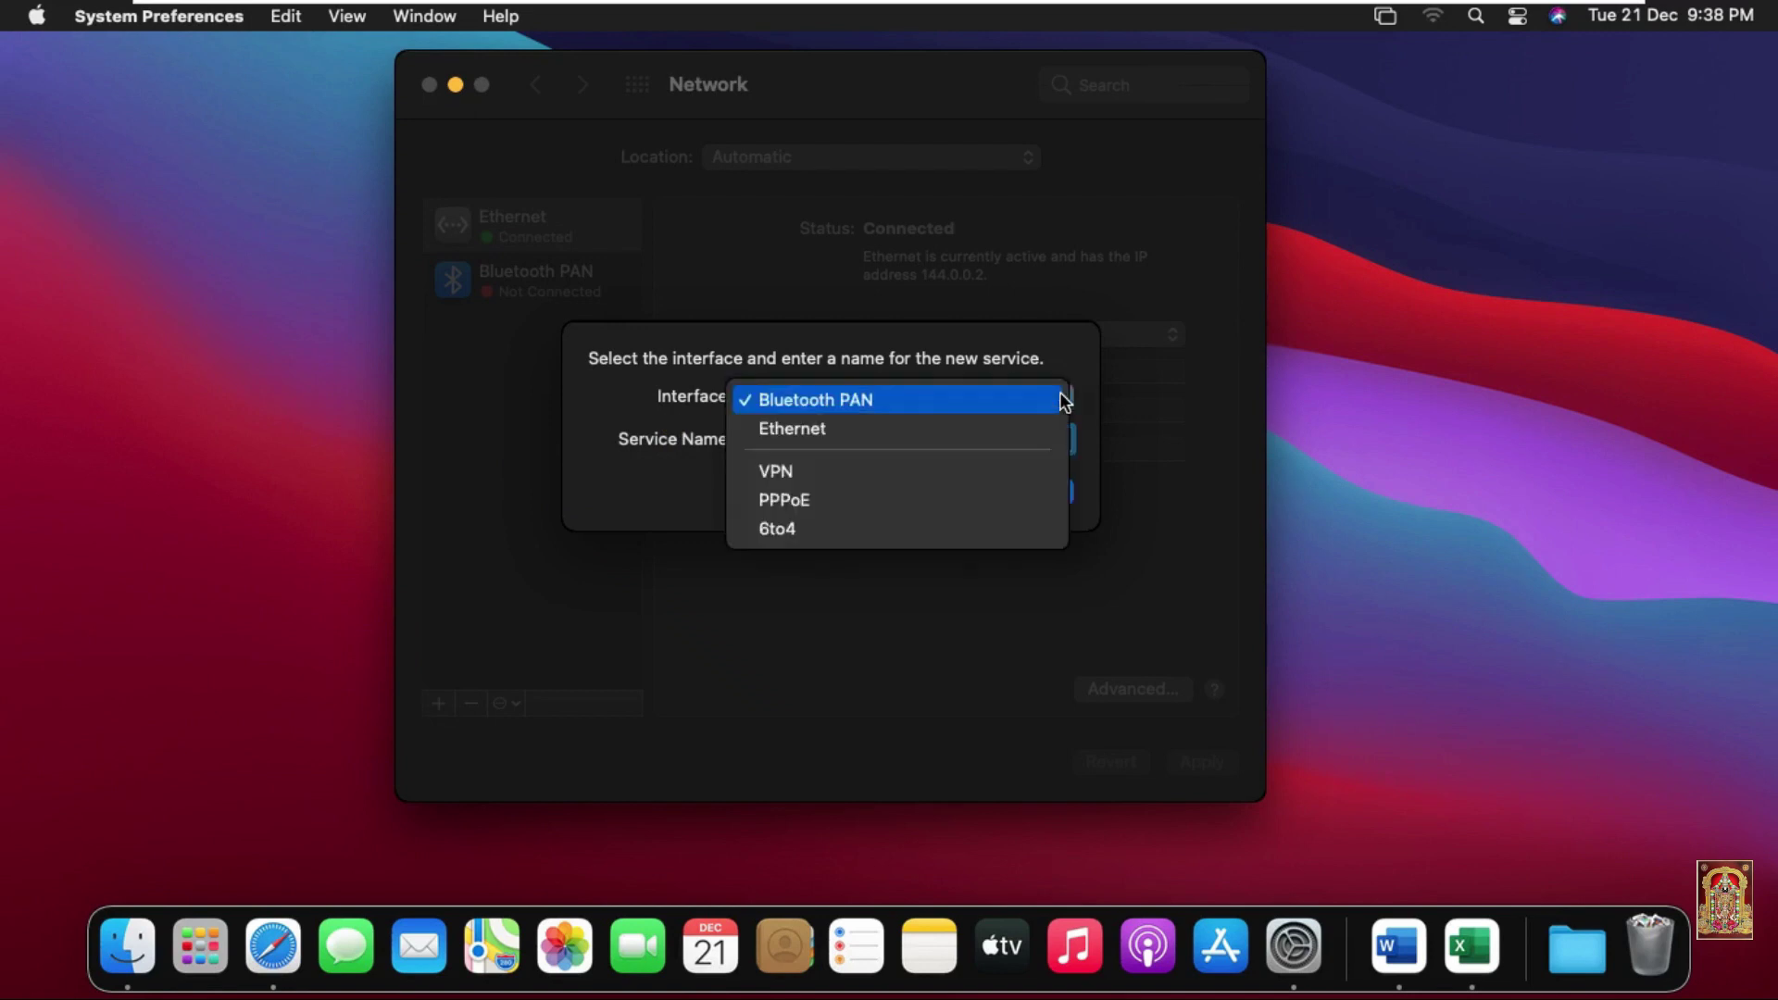
pyautogui.click(798, 473)
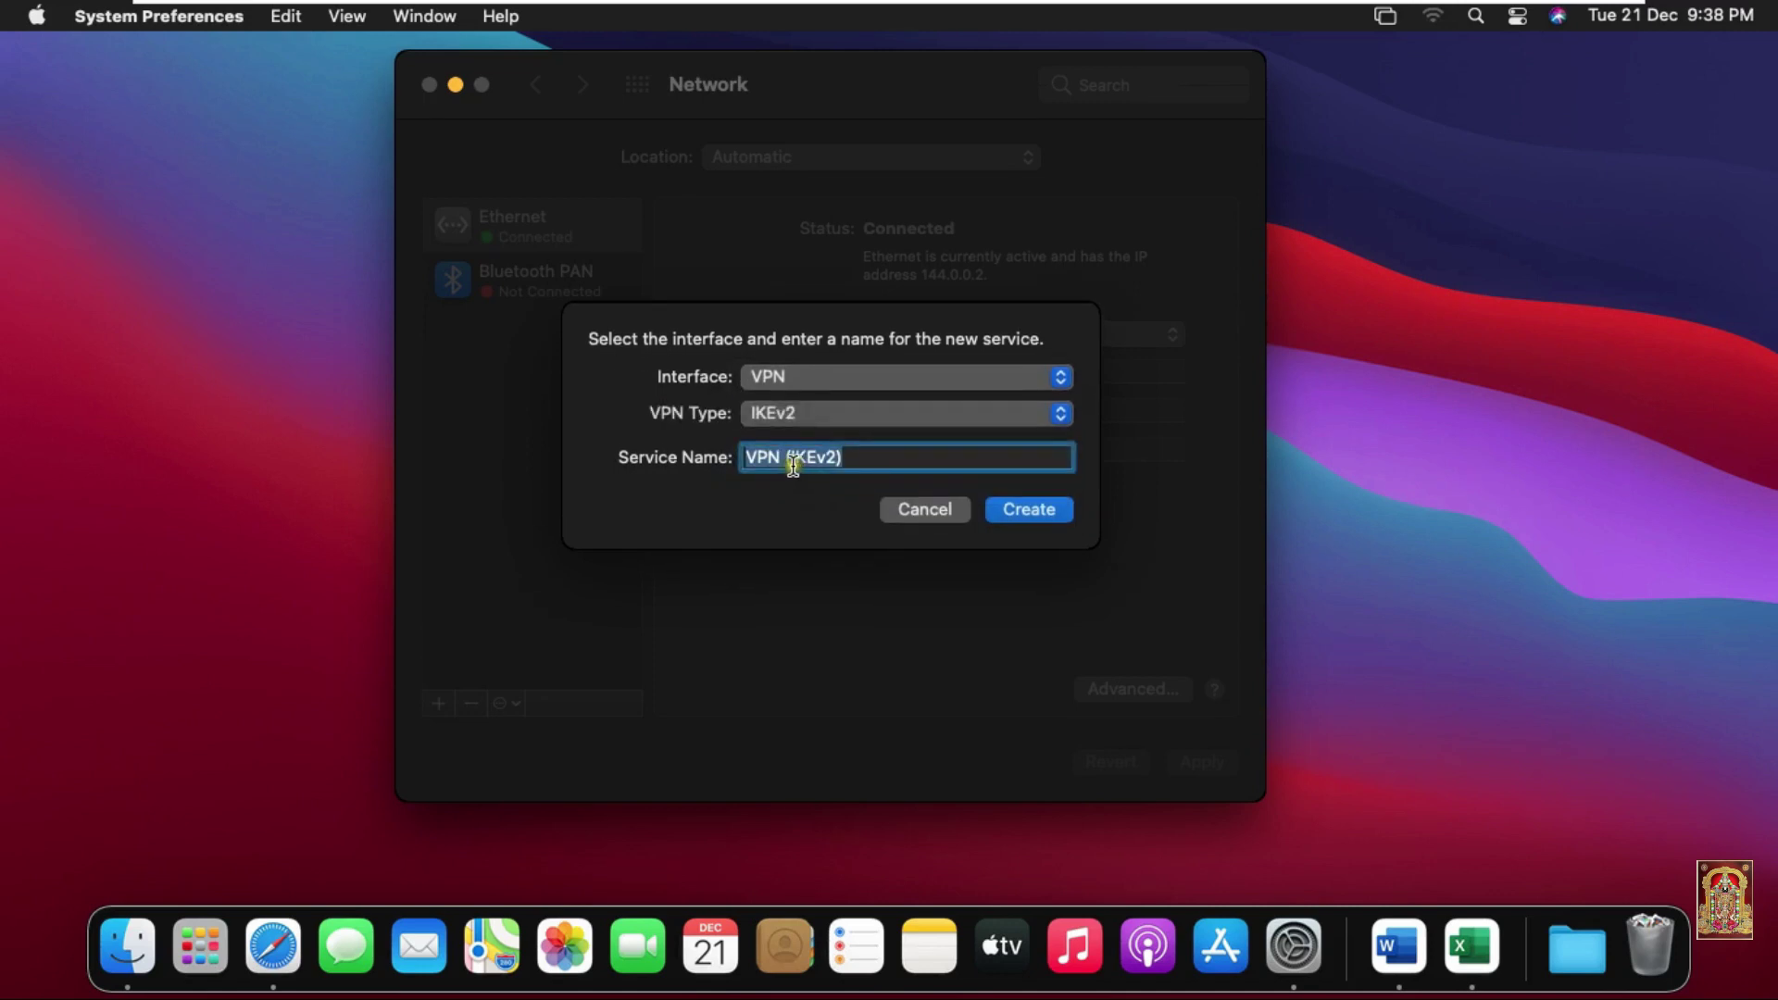
pyautogui.click(1056, 409)
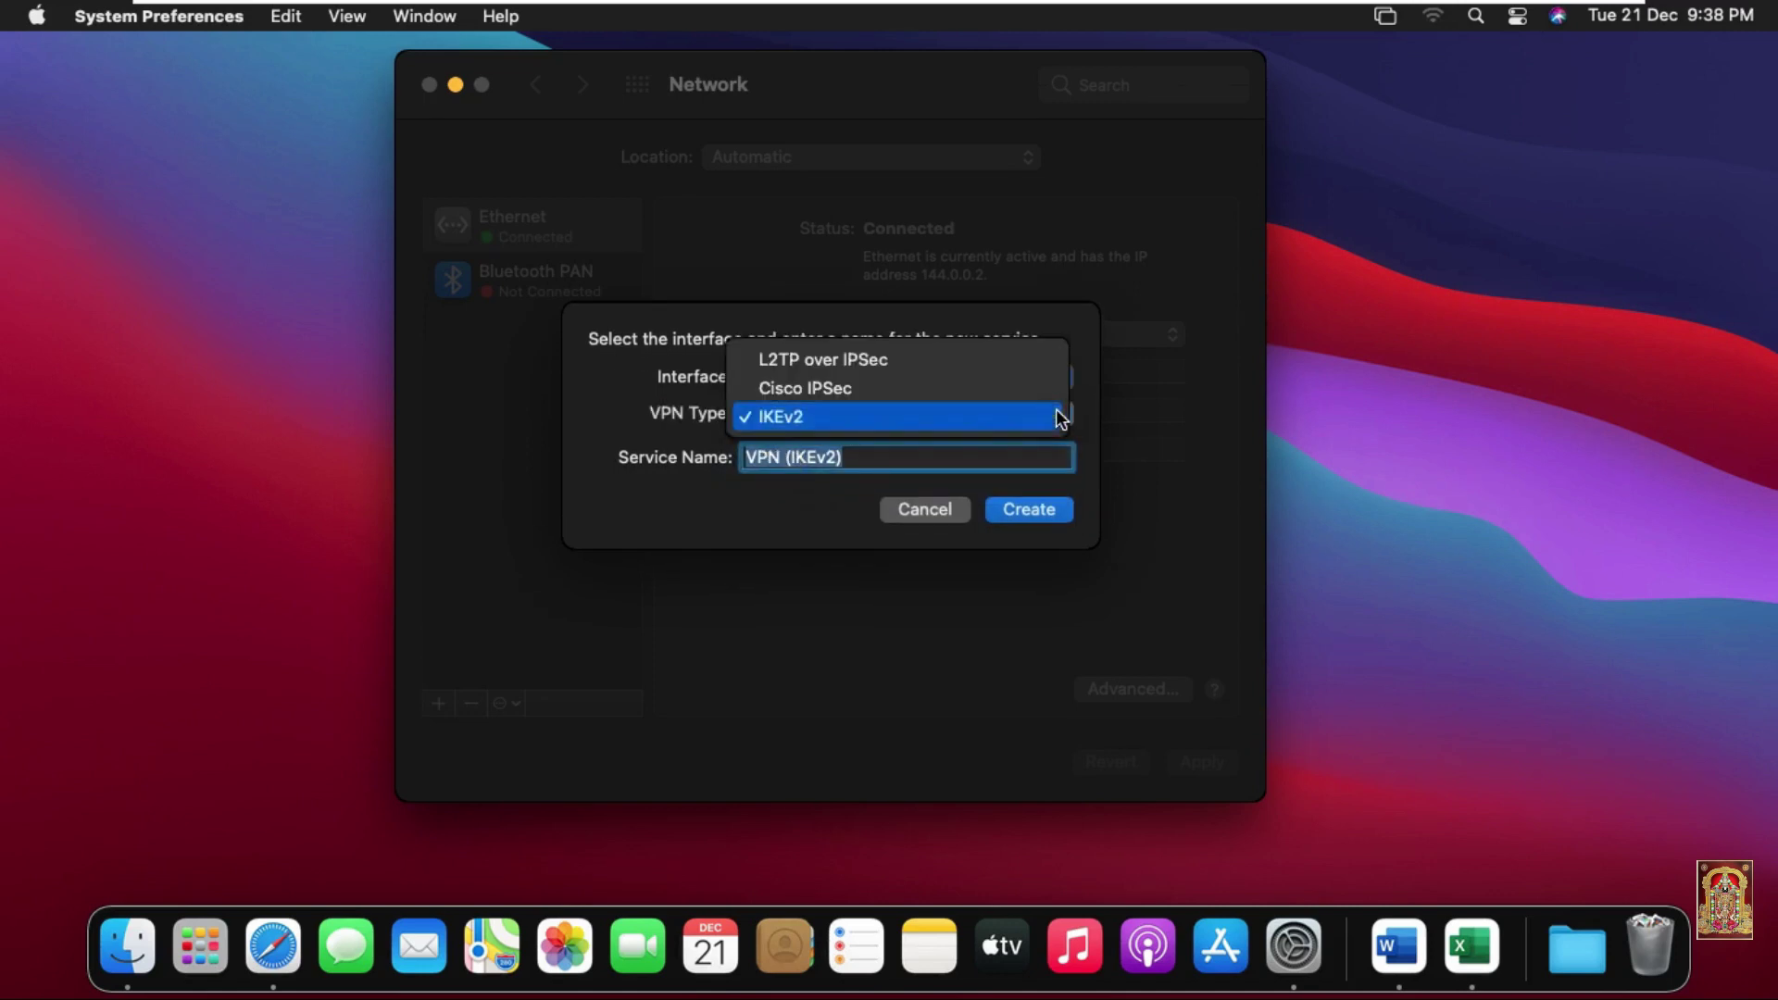
pyautogui.click(871, 365)
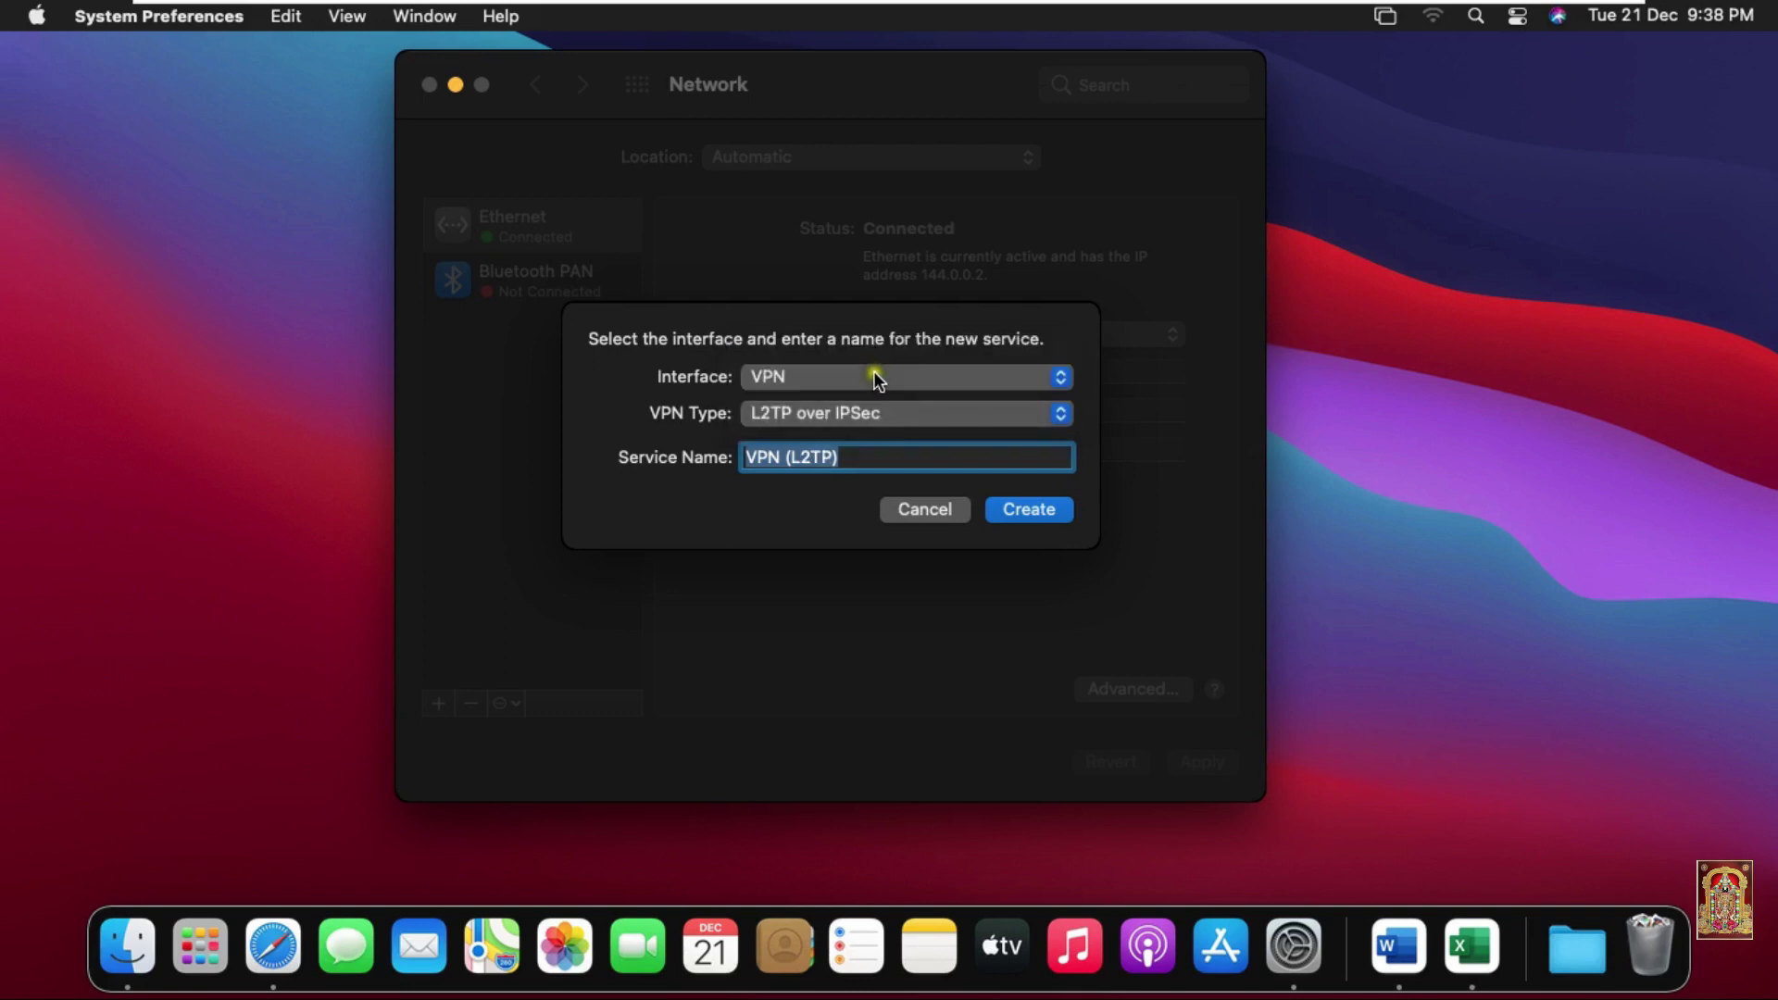
pyautogui.click(1025, 509)
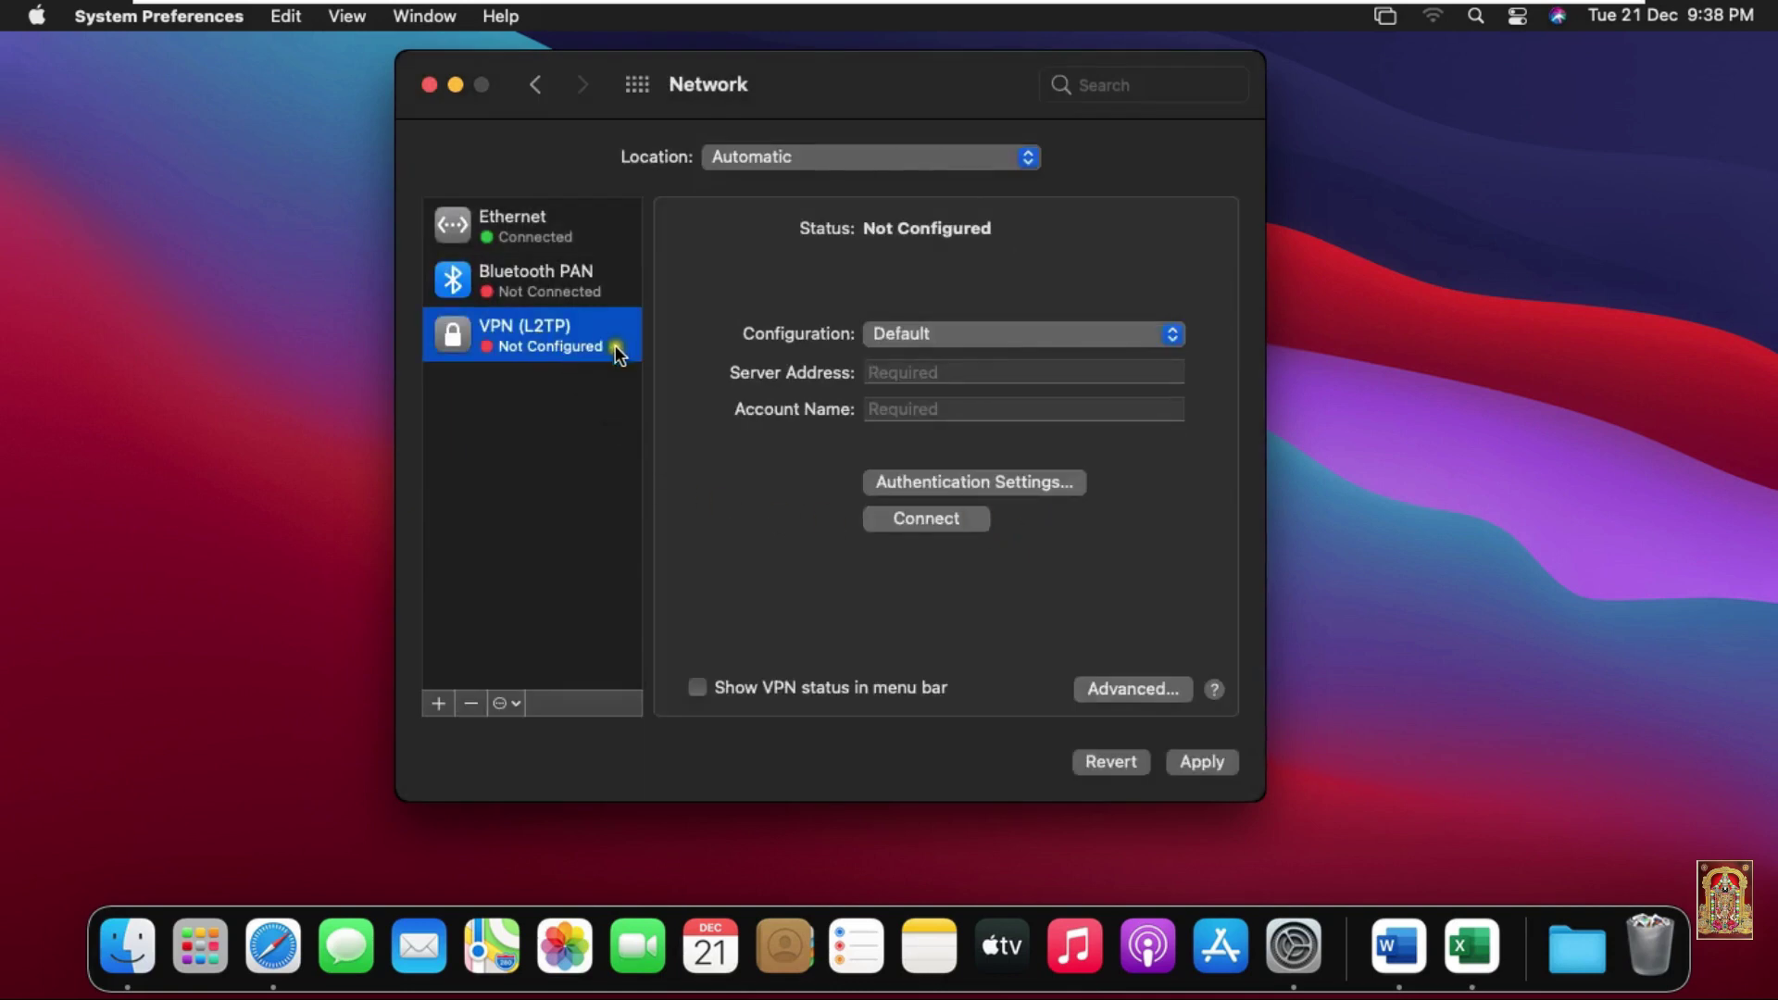
# Step: Enter server address 144.0.0.1 and account name vpnuser for VPN (L2TP)
pyautogui.click(943, 374)
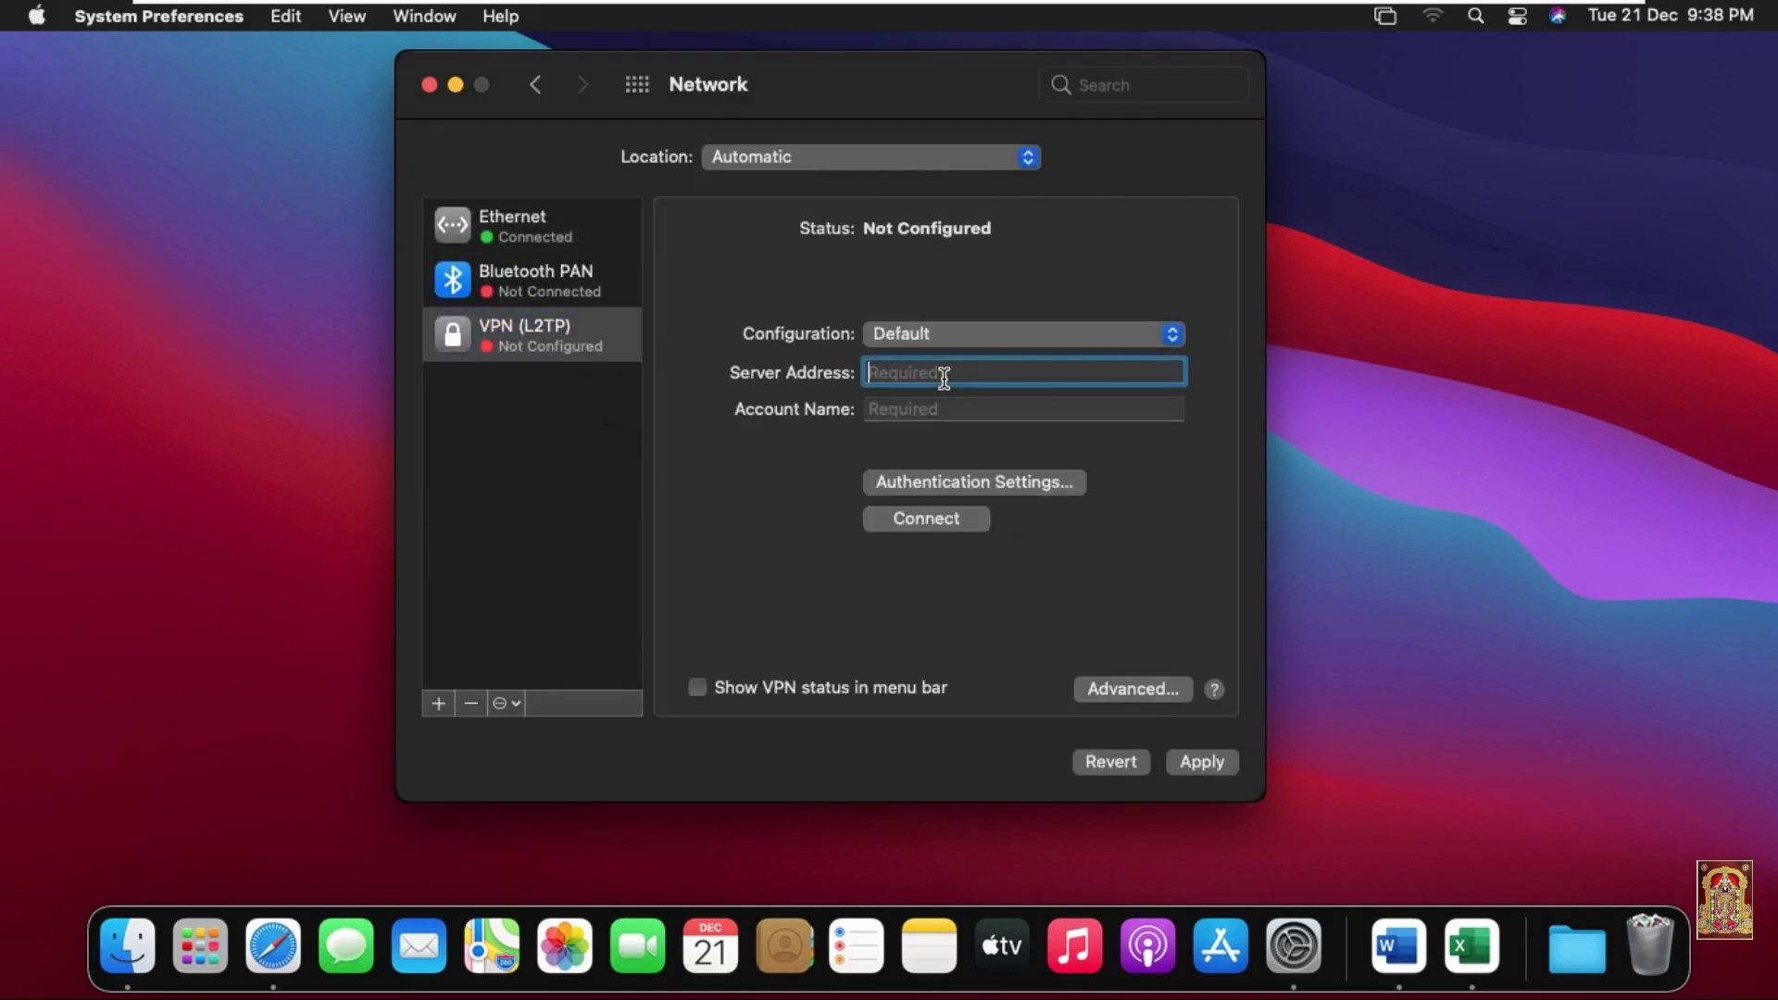
pyautogui.write('144.')
pyautogui.write('0.')
pyautogui.write('0.')
pyautogui.write('1')
pyautogui.click(920, 408)
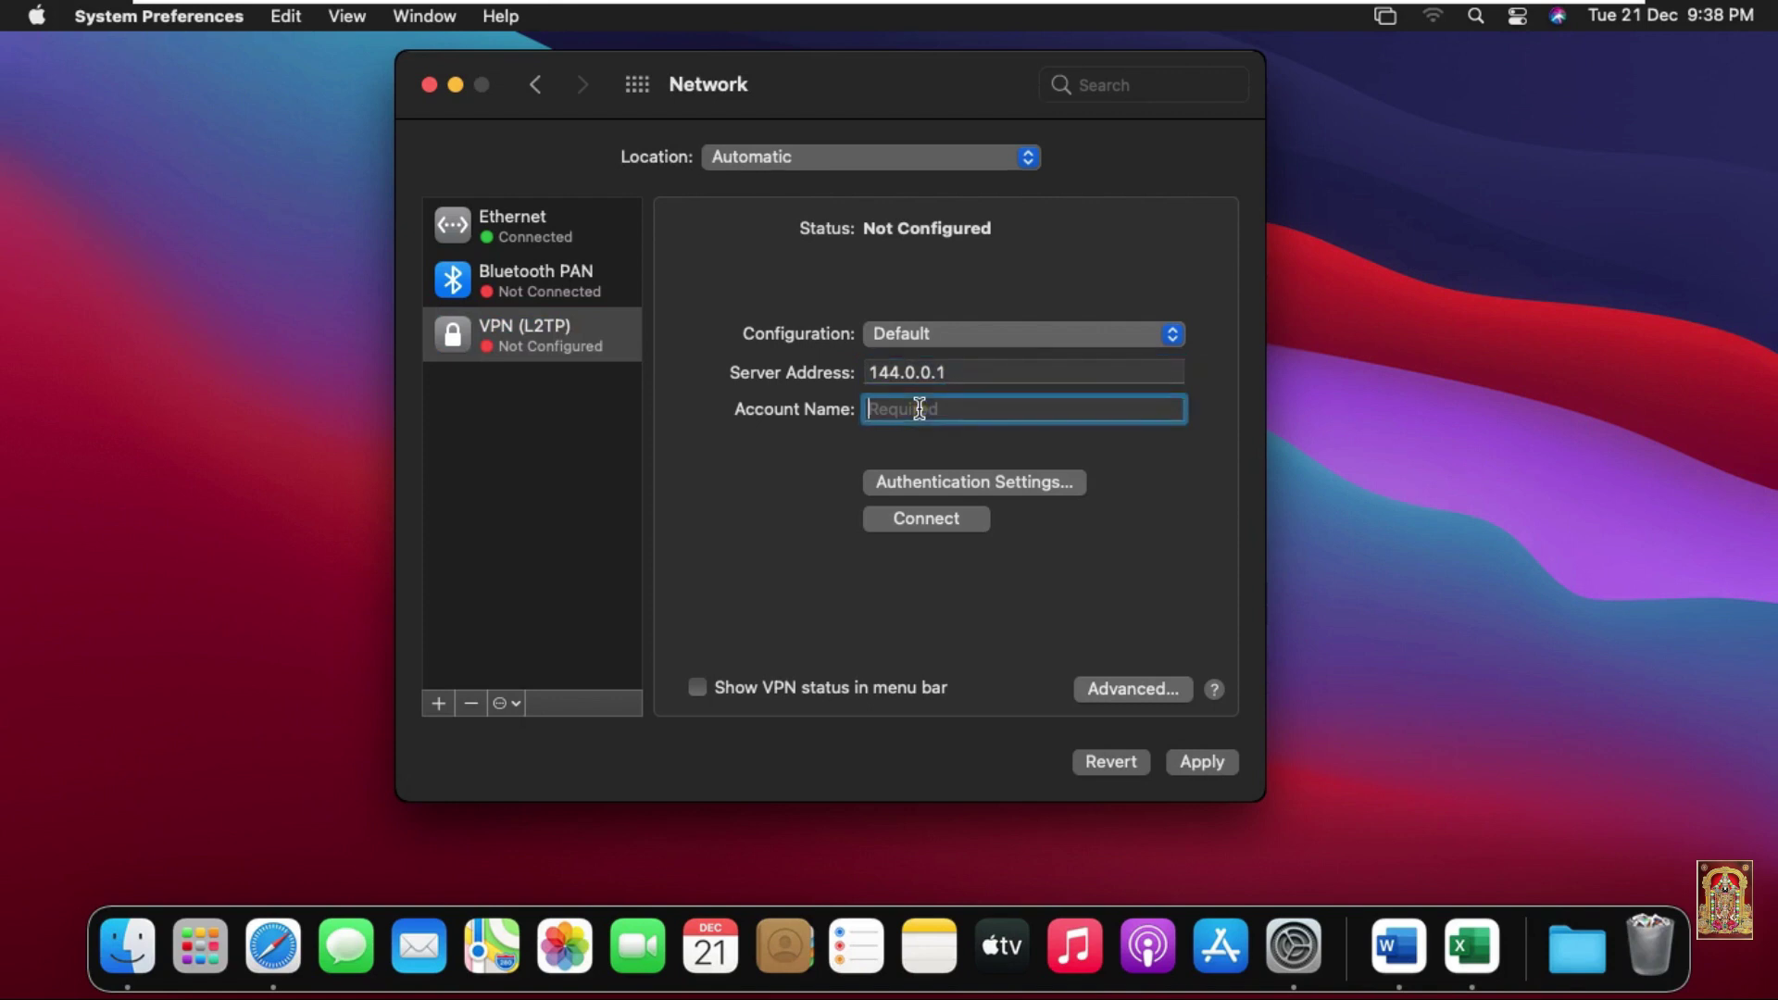
pyautogui.write('vpnu')
pyautogui.write('ser')
pyautogui.click(942, 479)
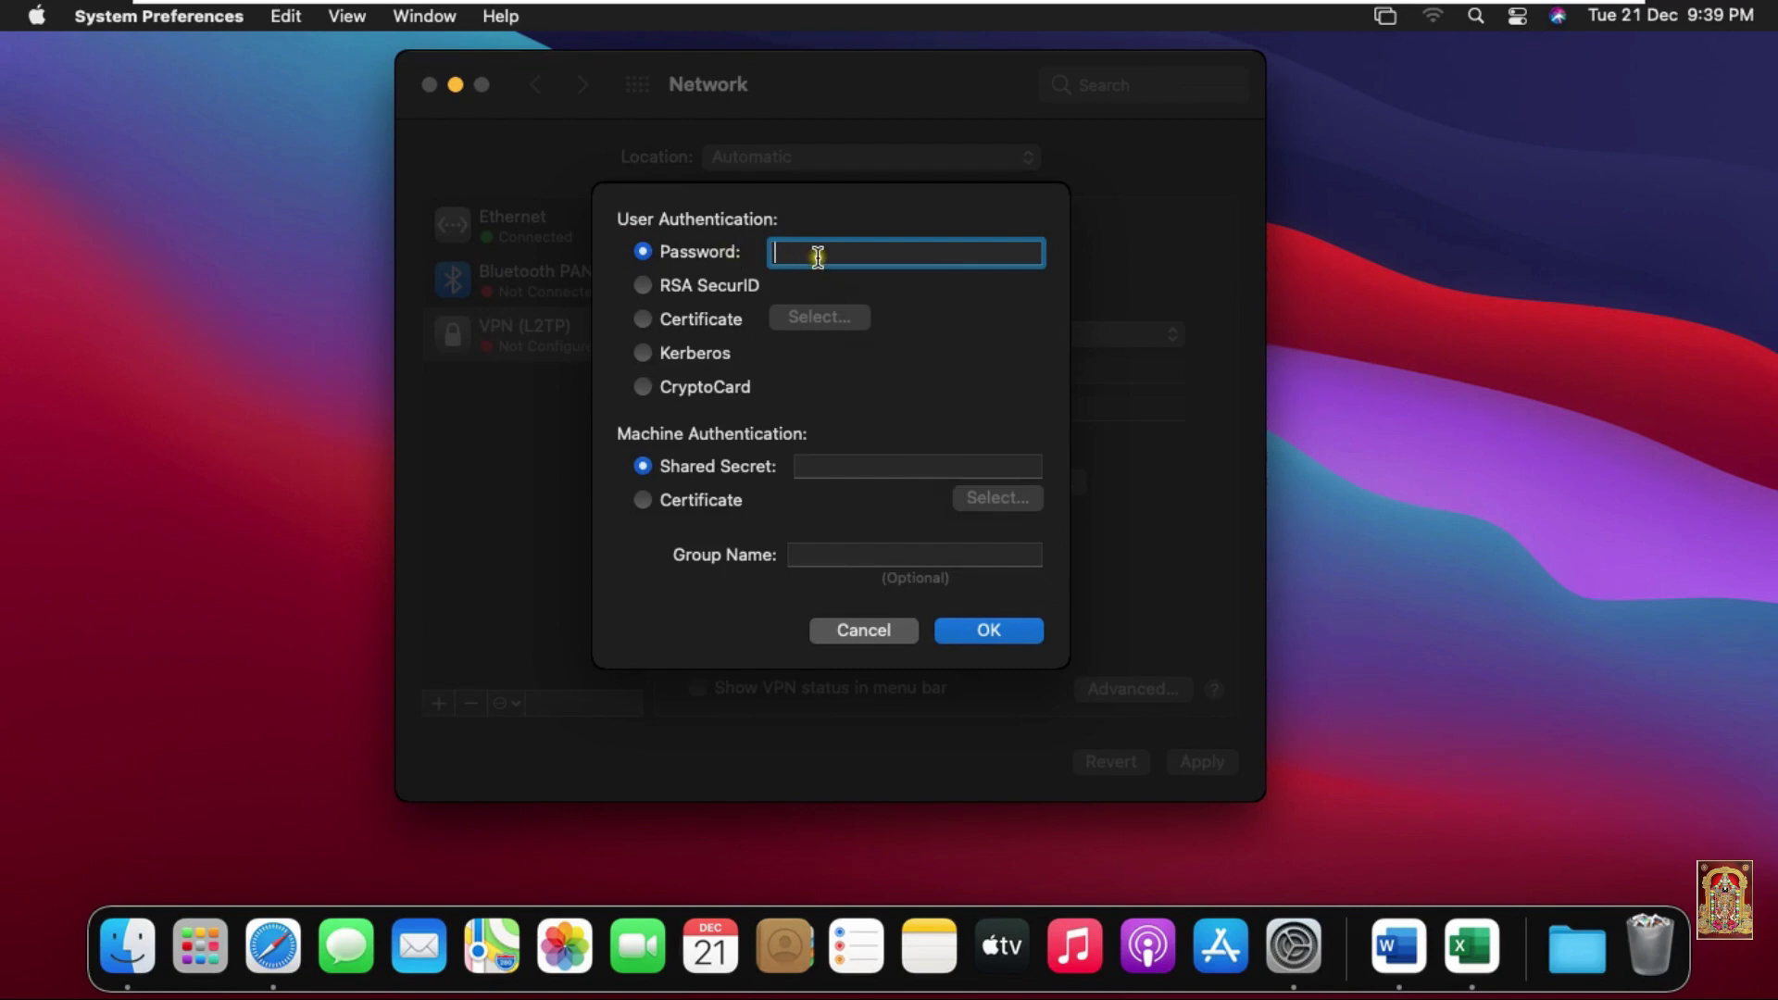
pyautogui.click(814, 470)
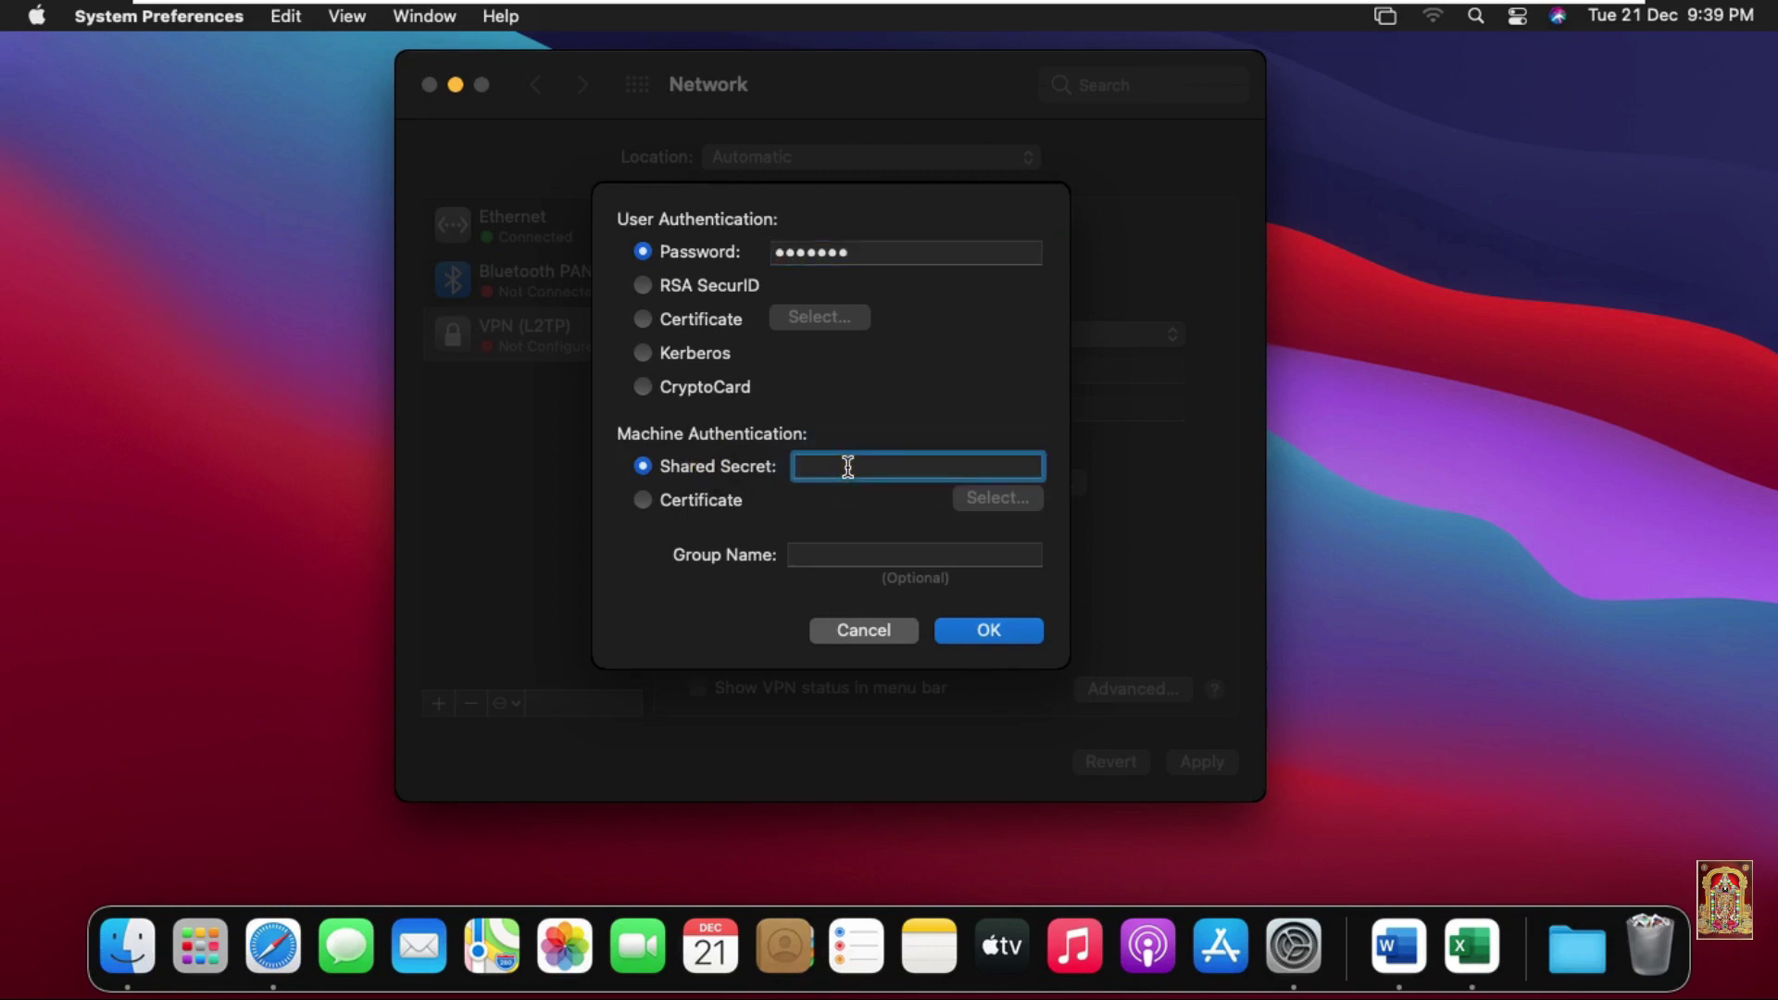
pyautogui.click(975, 634)
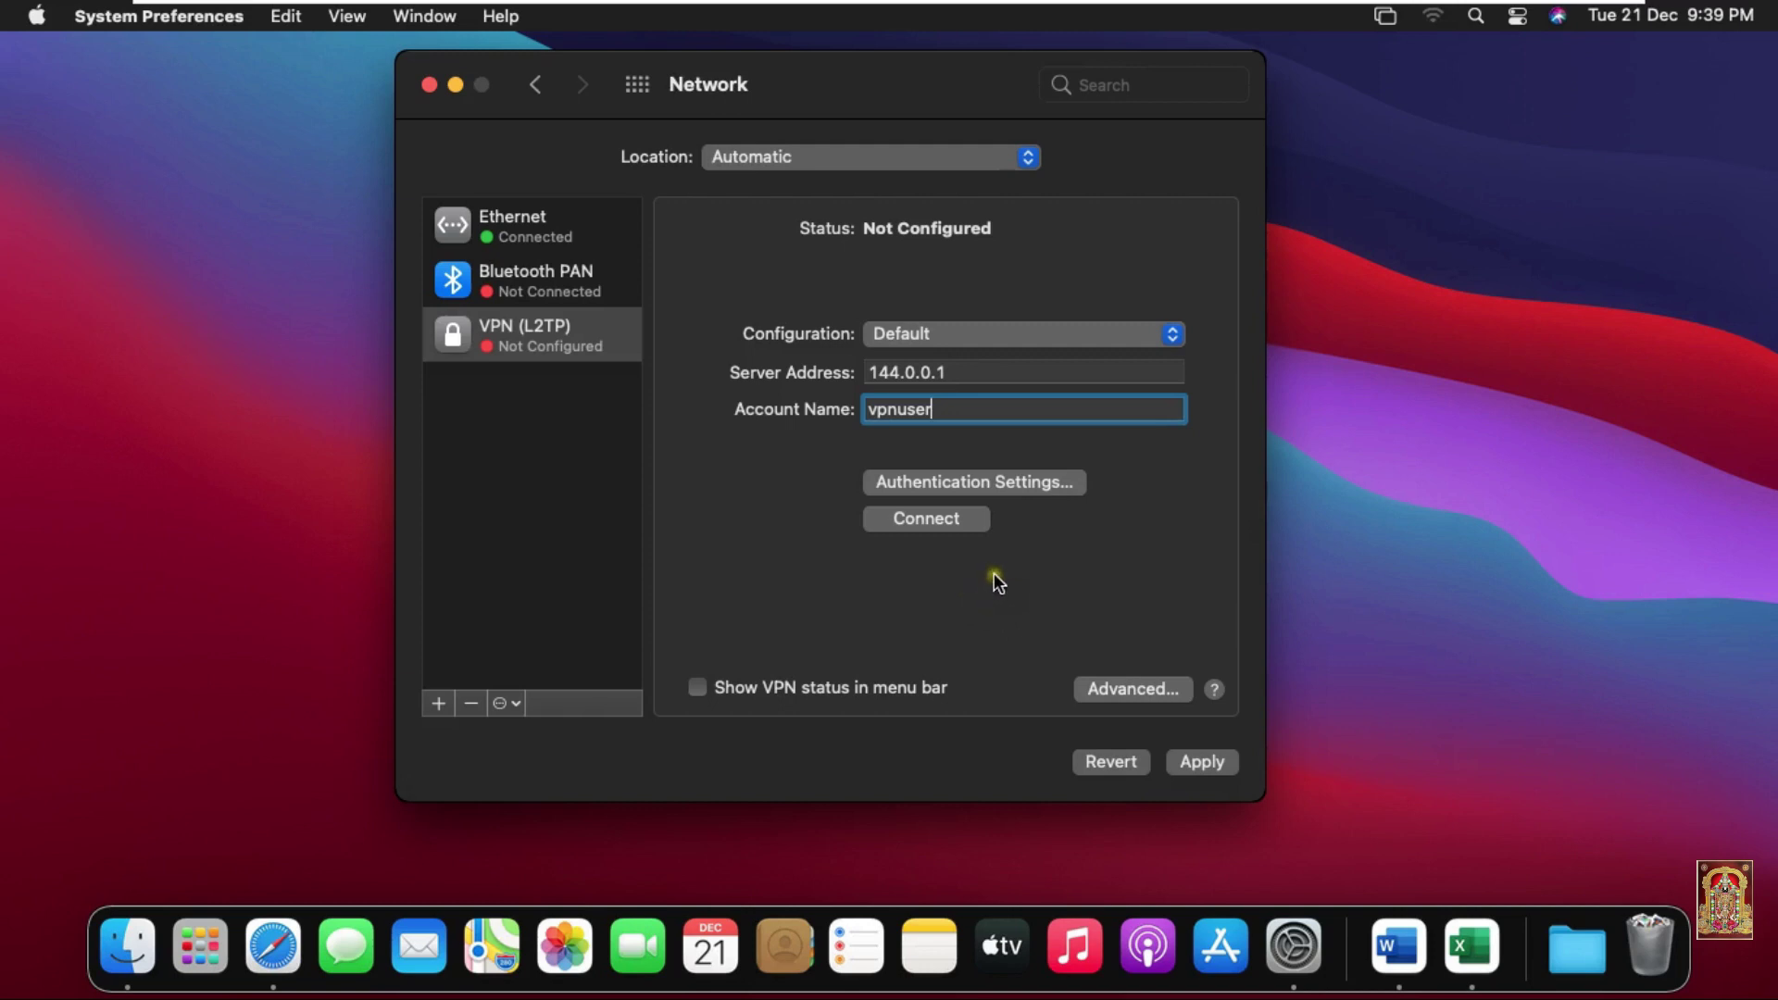
# Step: Enable sending all traffic over the VPN and VPN status in the menu bar, then apply
pyautogui.click(1114, 687)
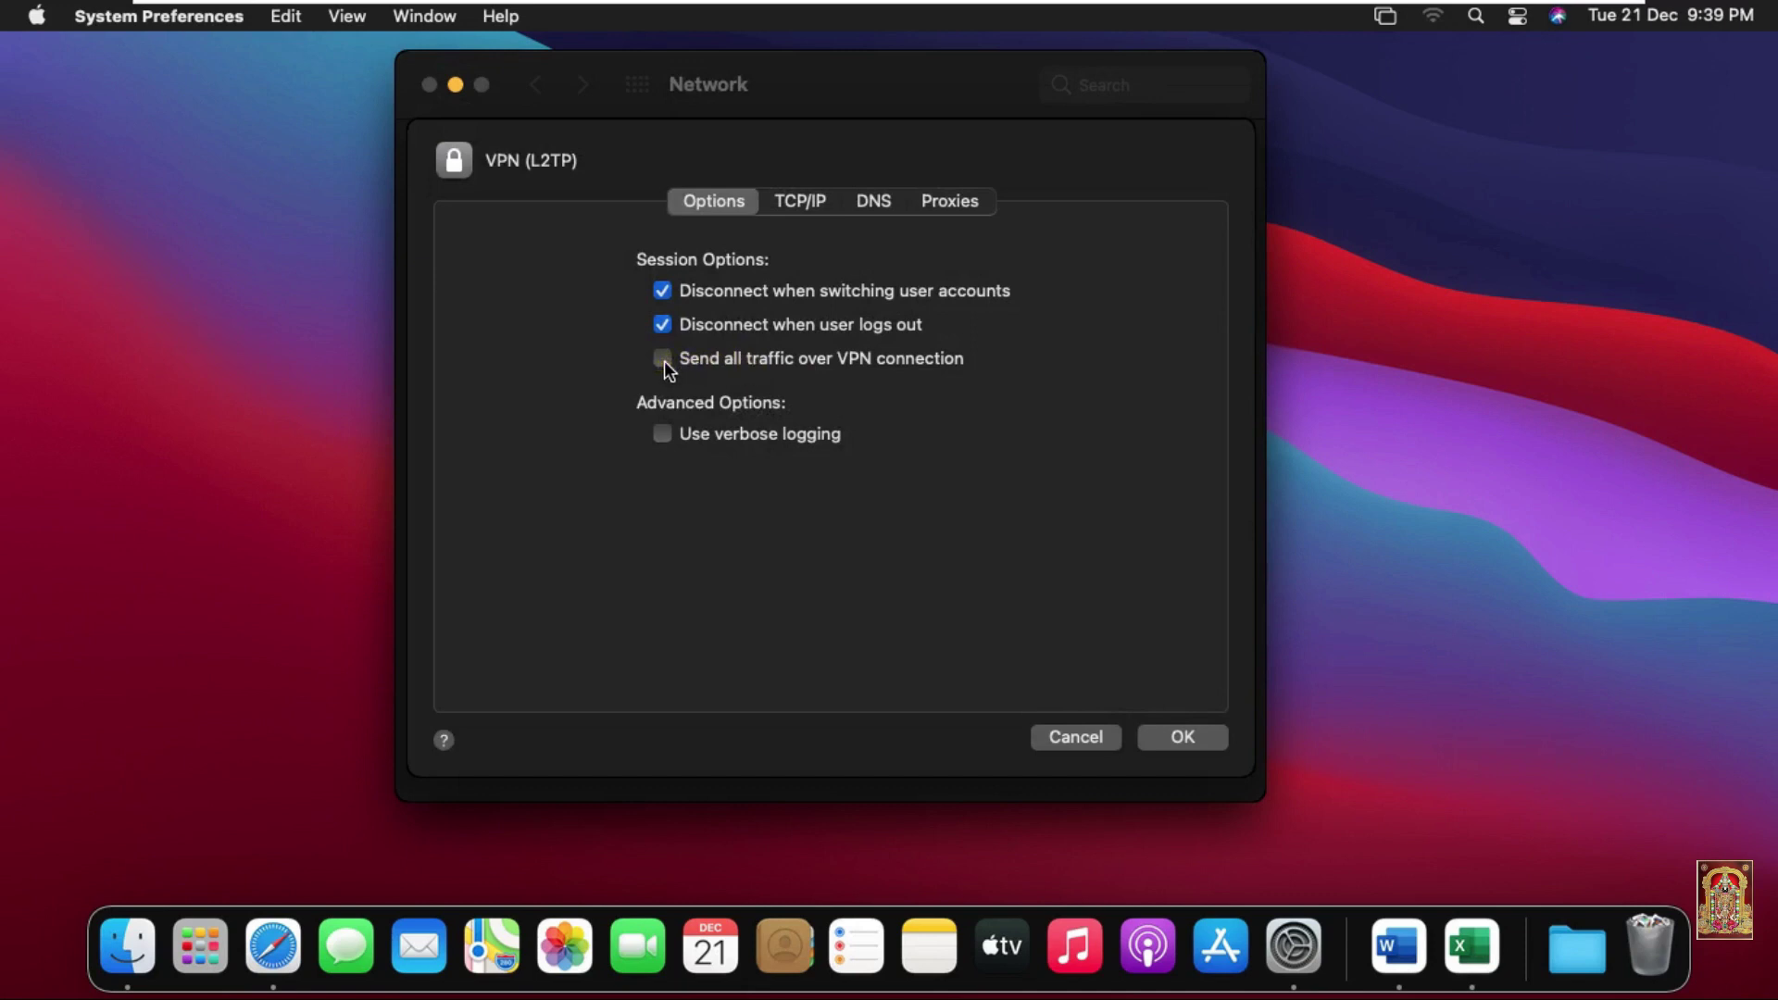
pyautogui.click(663, 359)
pyautogui.click(1176, 737)
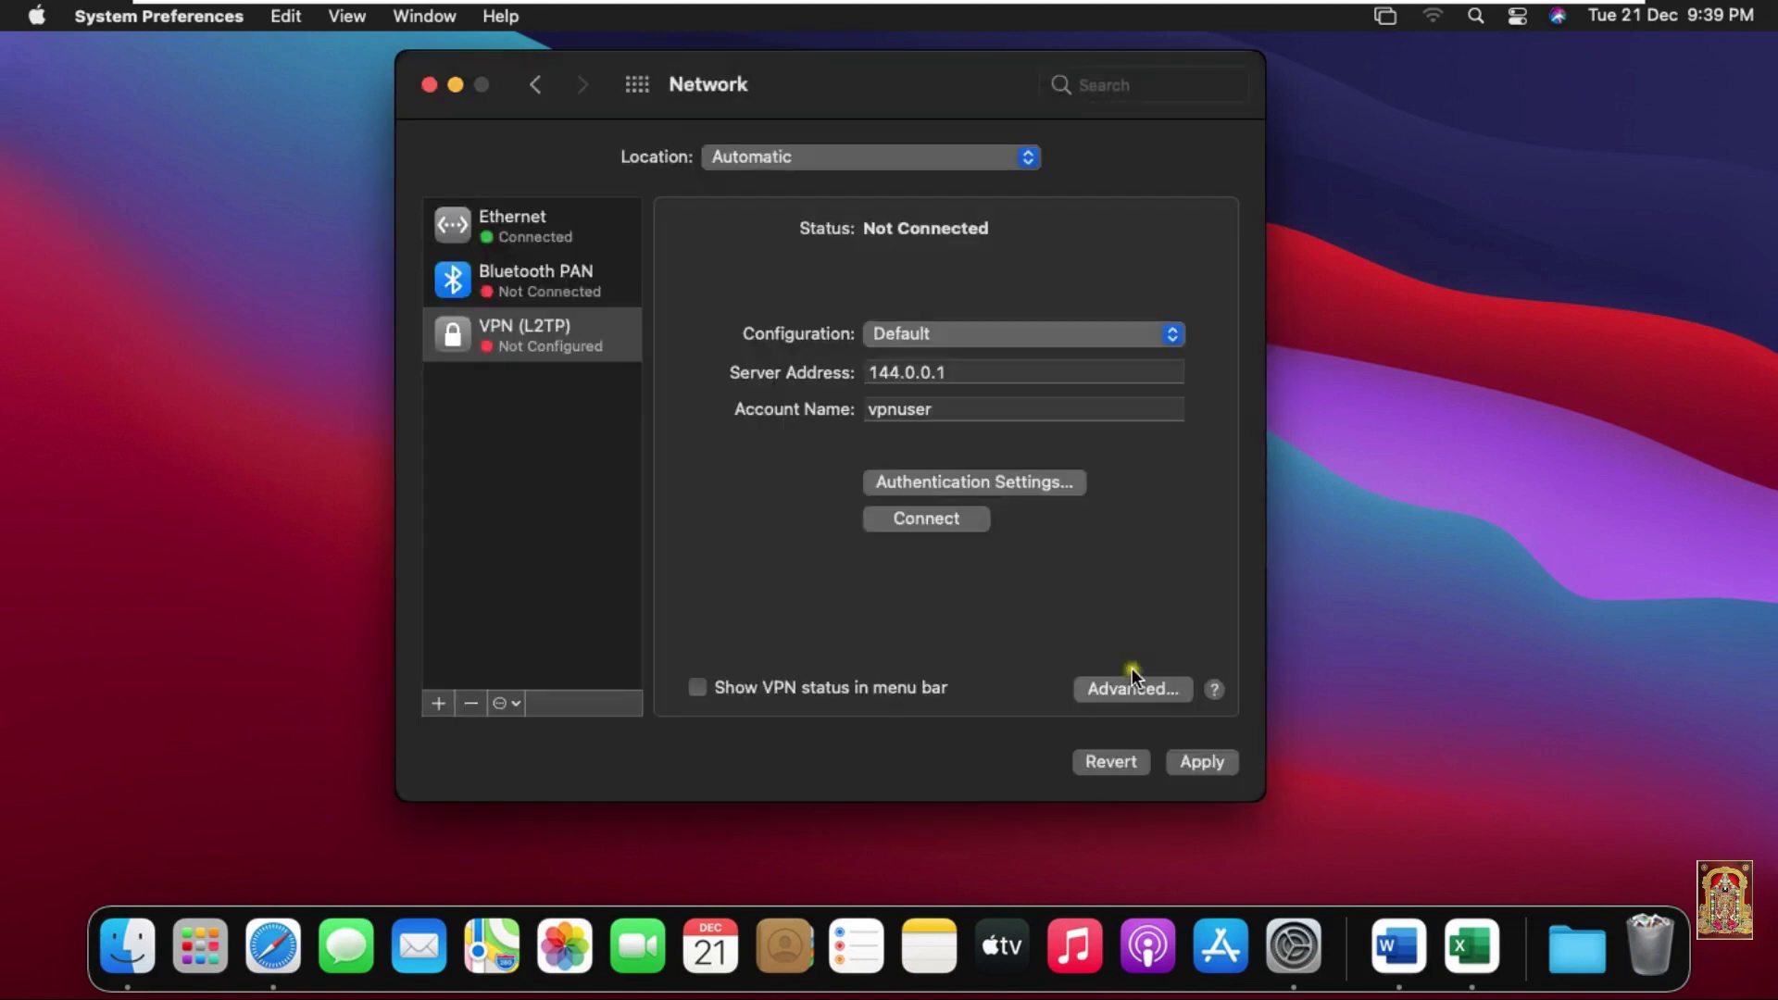
pyautogui.click(705, 687)
pyautogui.click(1219, 768)
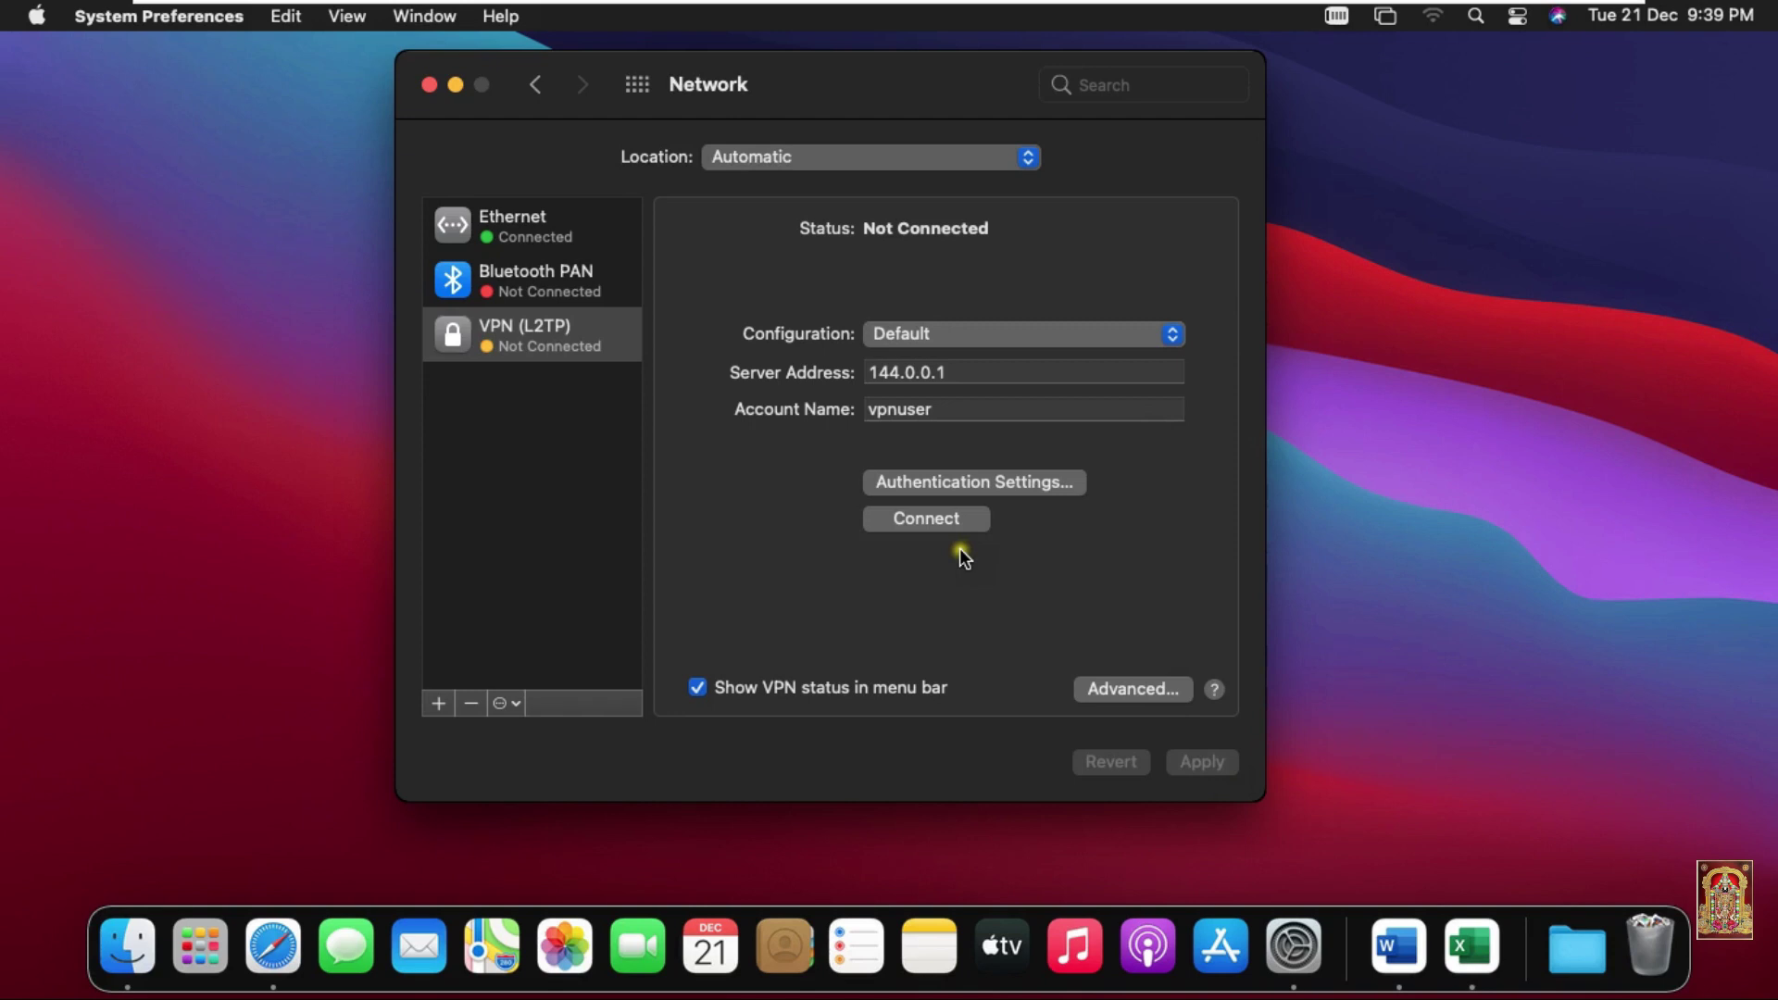
# Step: Connect the VPN and highlight its assigned IP address 10.0.10.3
pyautogui.click(930, 520)
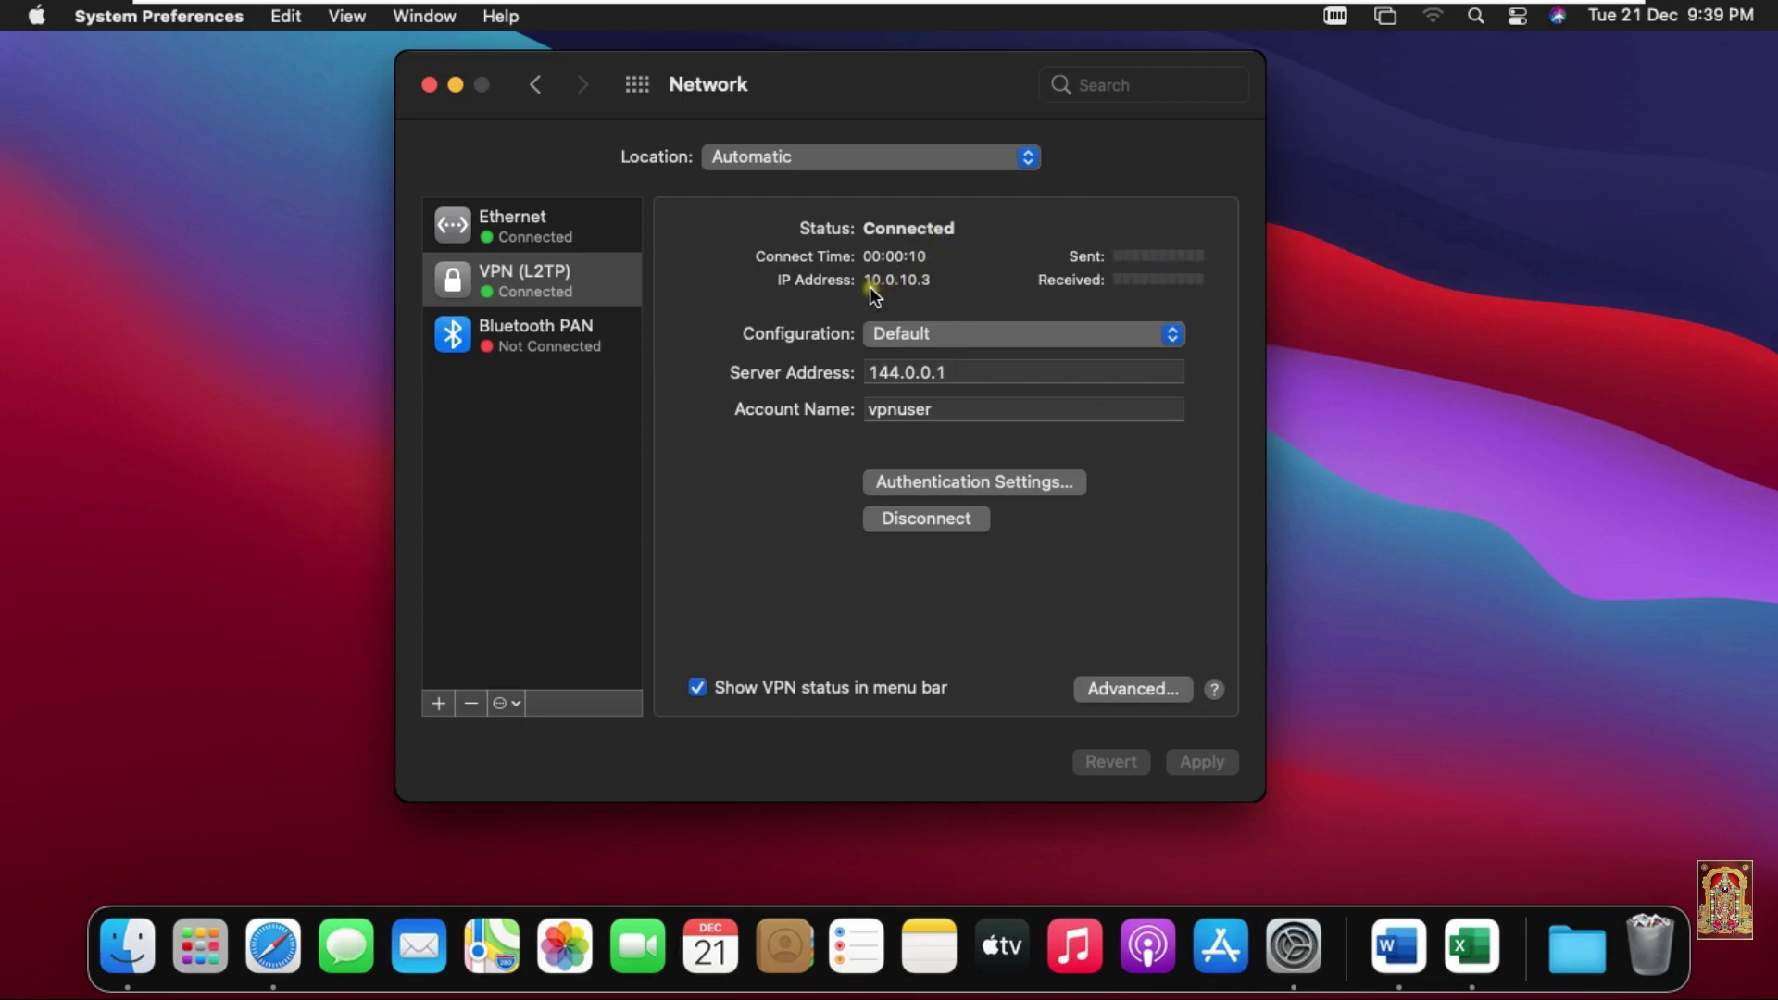
pyautogui.moveTo(868, 281); pyautogui.dragTo(928, 276)
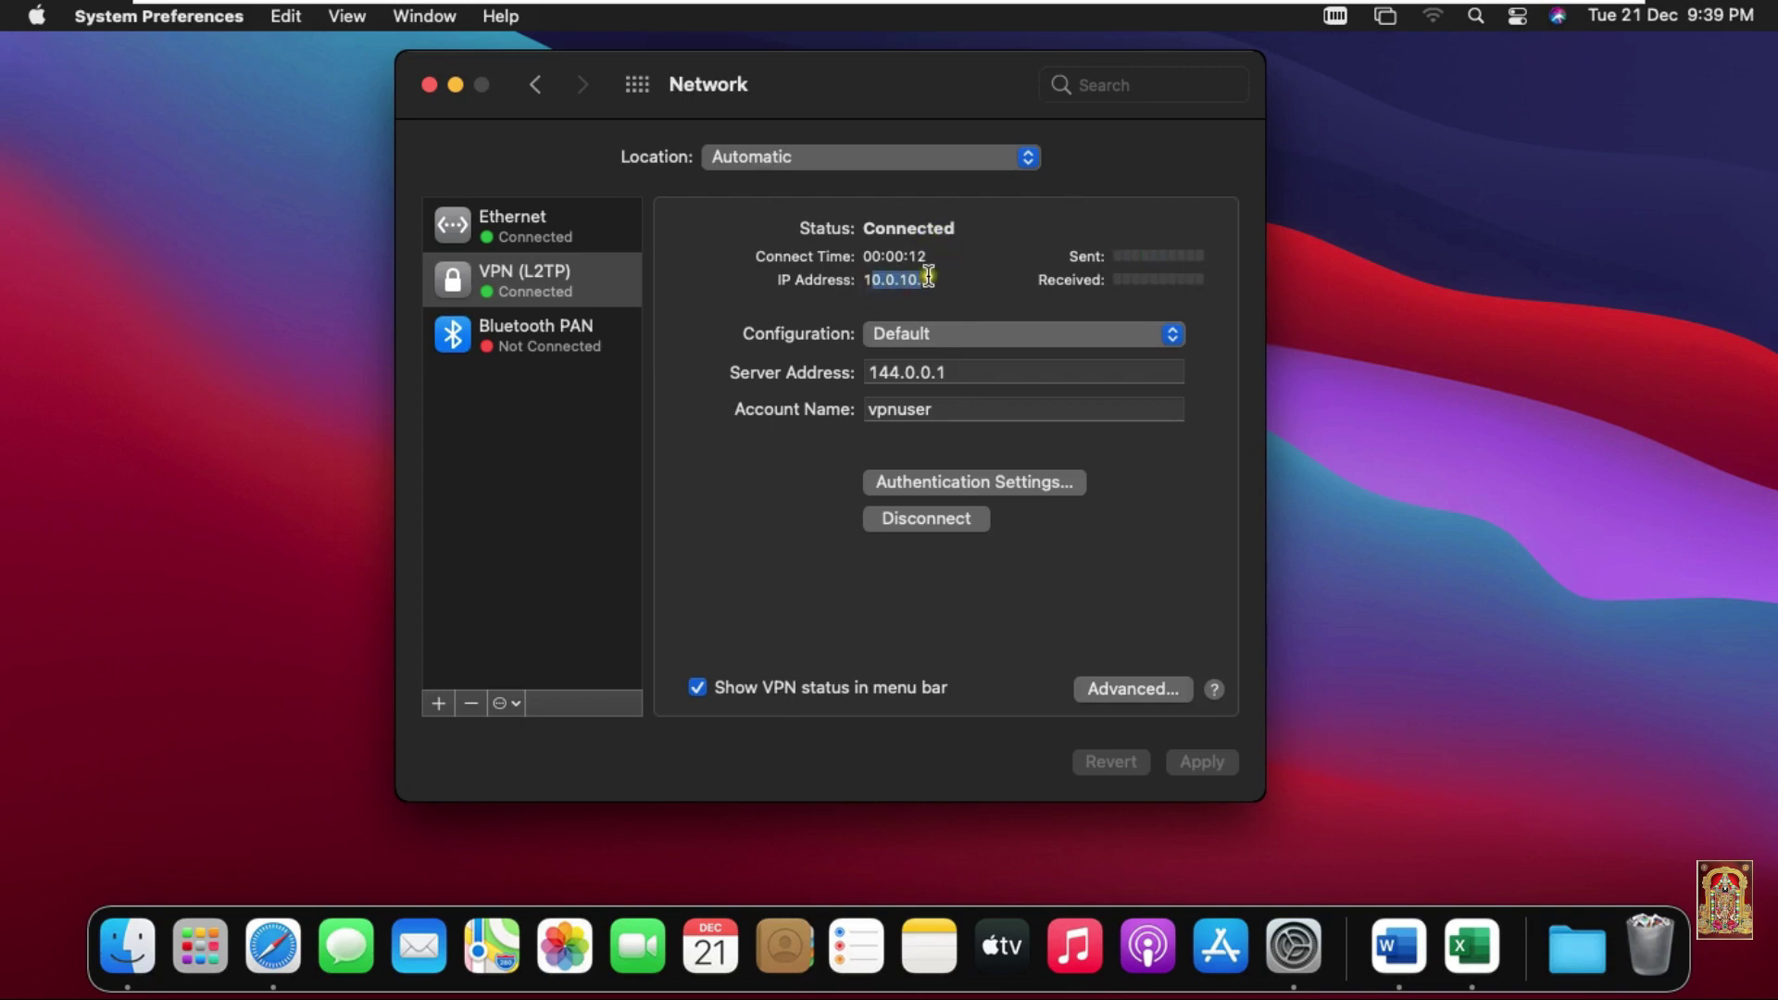